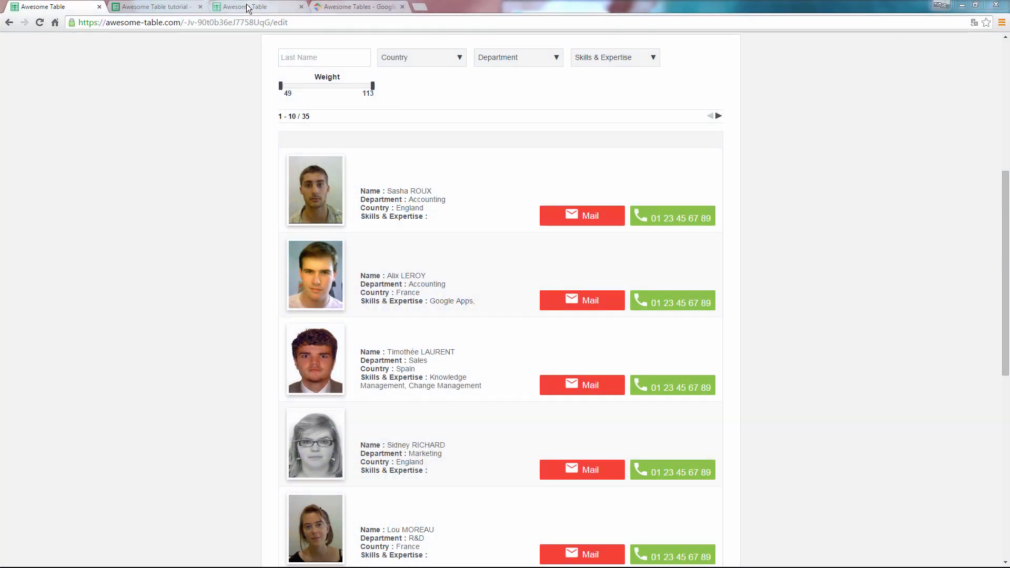
Step: Review the employee spreadsheet, then switch to the awesome-table.com home page
left_click(174, 7)
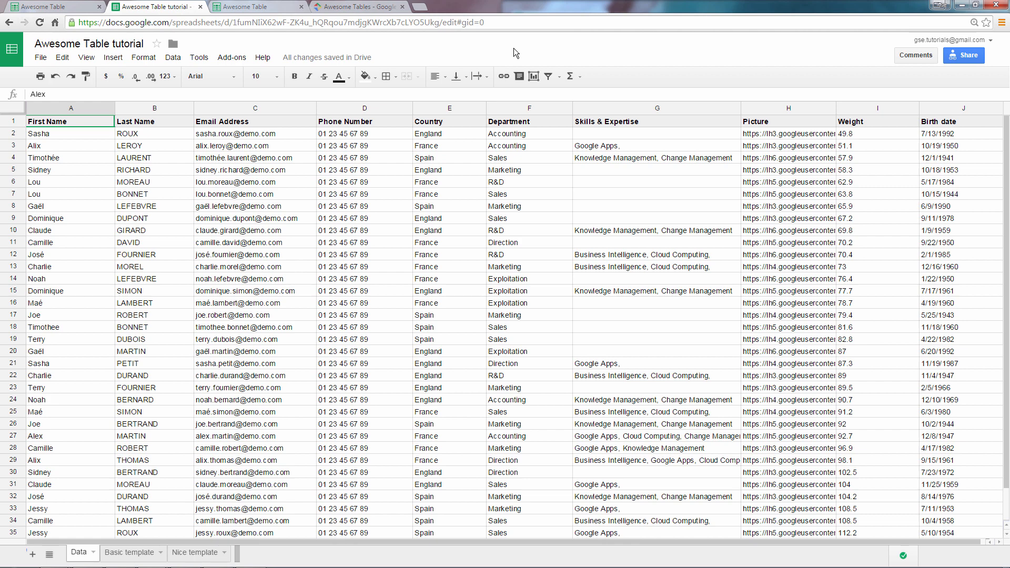
left_click(280, 7)
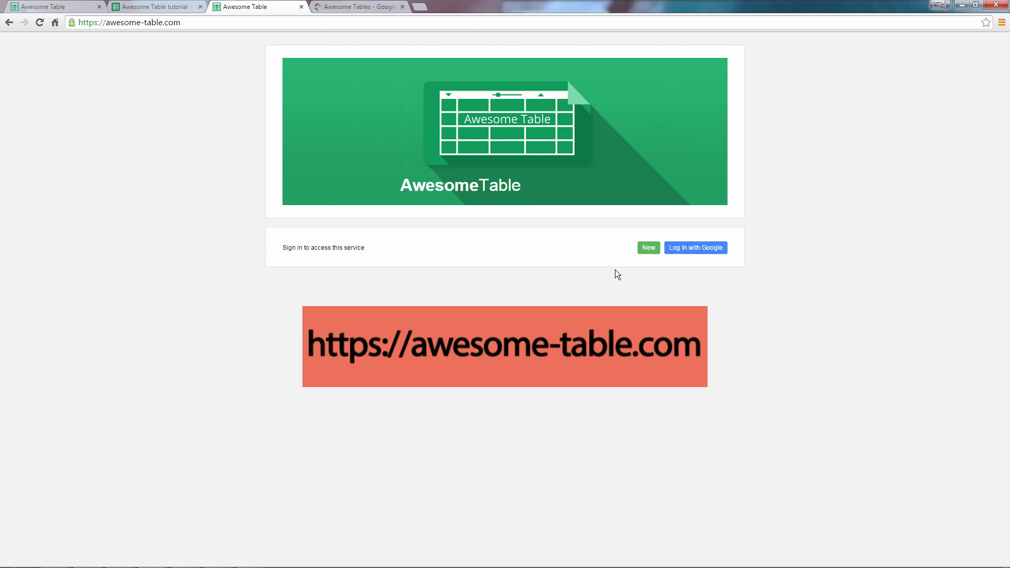
Step: Log in to Awesome Table with Google and start a new view
left_click(701, 253)
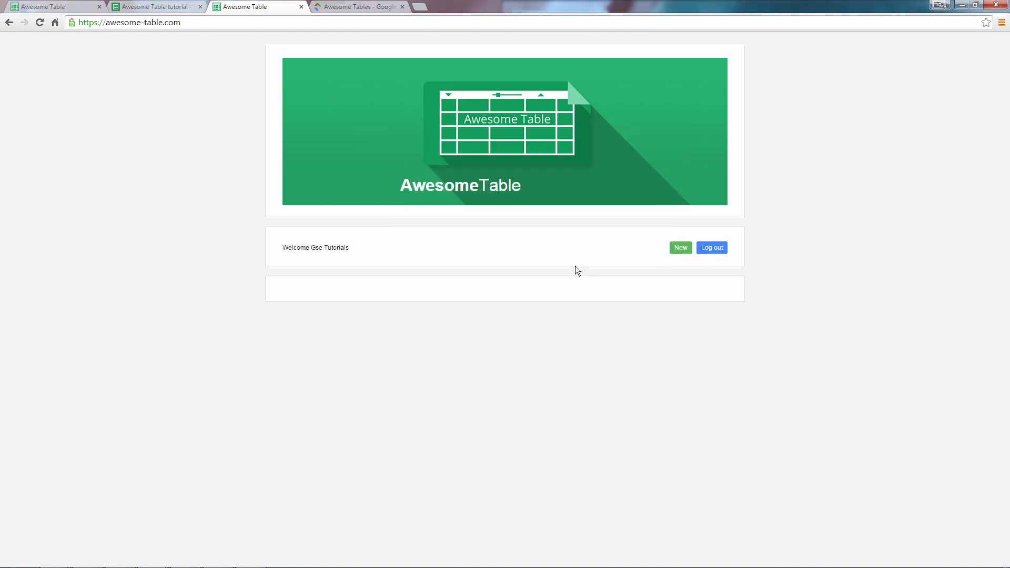
left_click(680, 251)
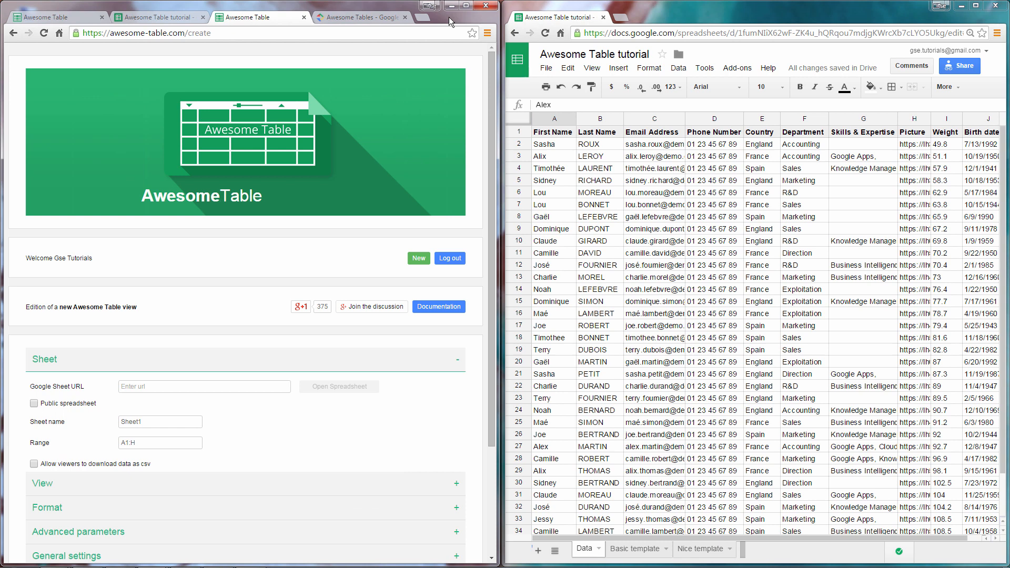
Step: Paste the tutorial spreadsheet's URL into the Google Sheet URL field
left_click(614, 32)
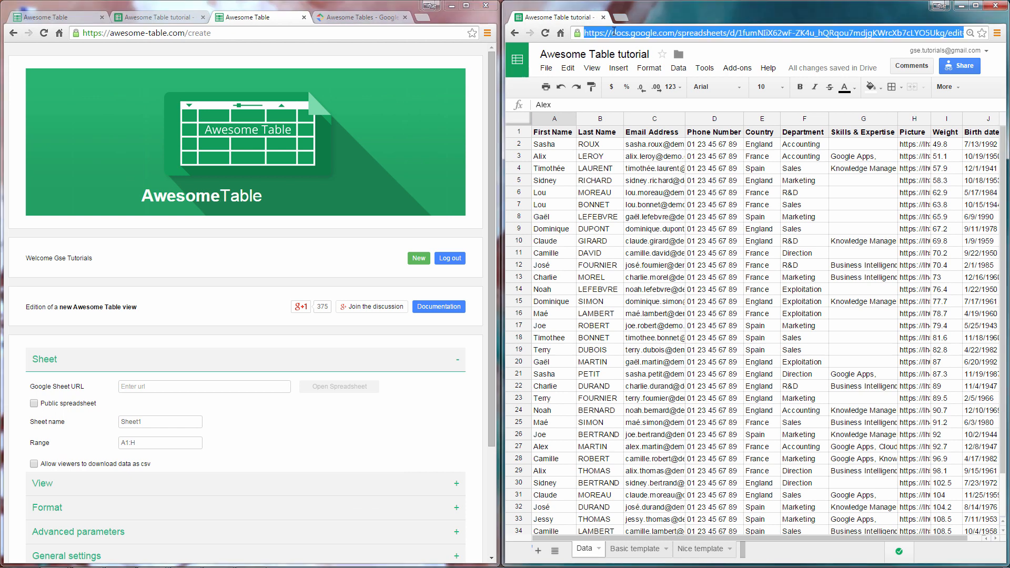
left_click(284, 387)
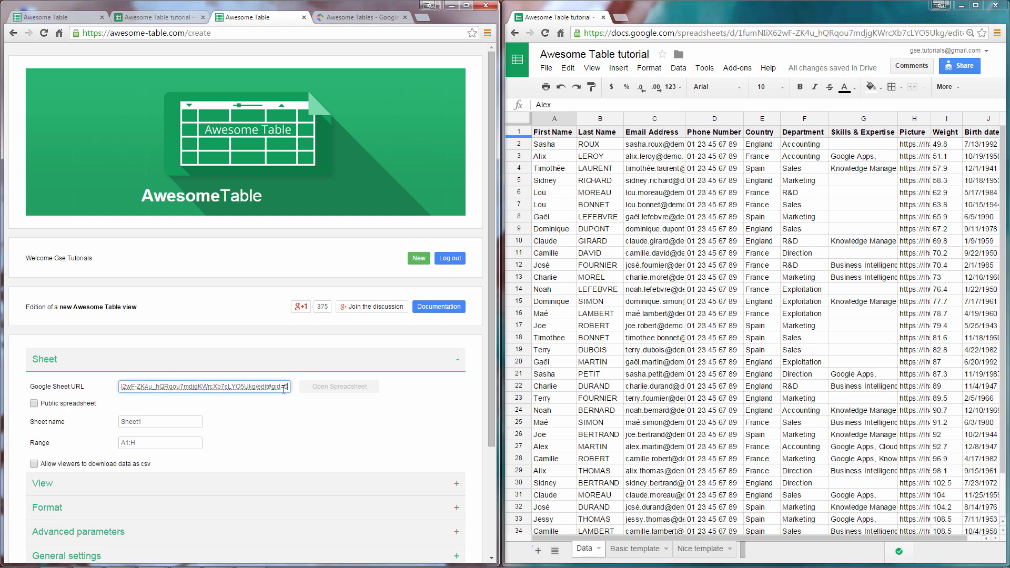
Step: Set the sheet name to Data and the range to A1:J
left_click(160, 422)
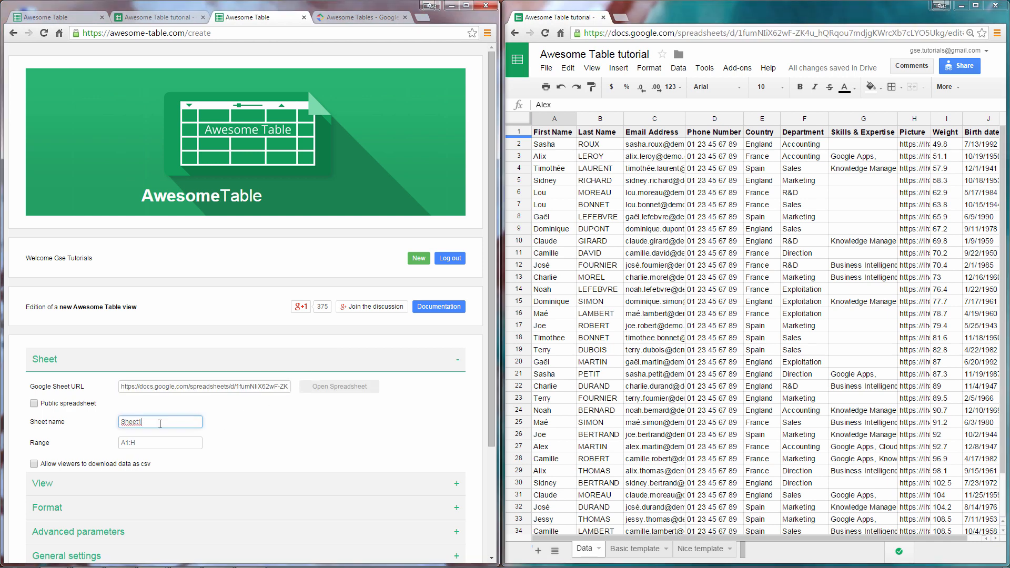
key("BackSpace")
key("BackSpace")
key("BackSpace")
key("BackSpace")
key("BackSpace")
key("BackSpace")
type("Data")
left_click(164, 439)
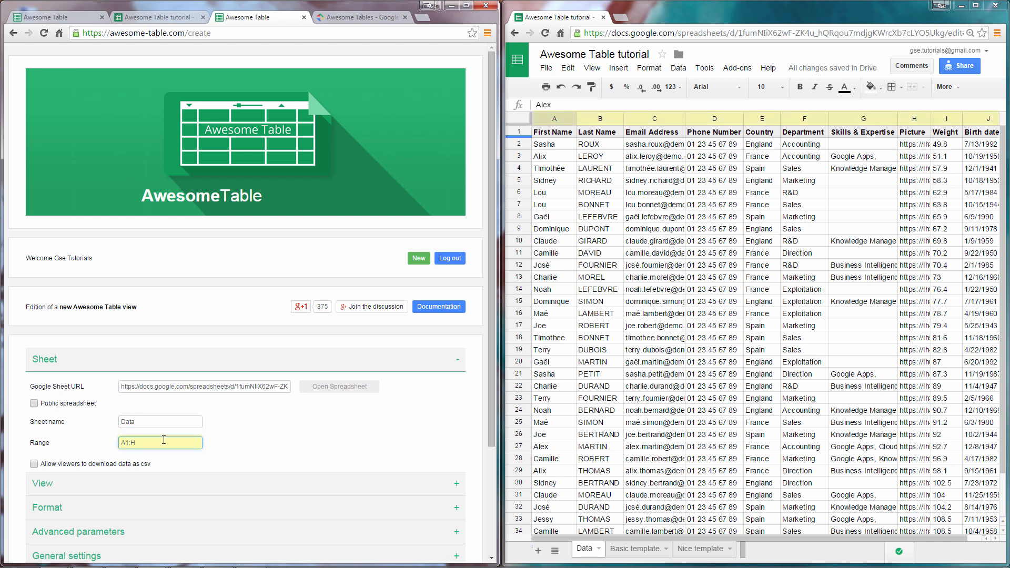
key("BackSpace")
left_click(205, 485)
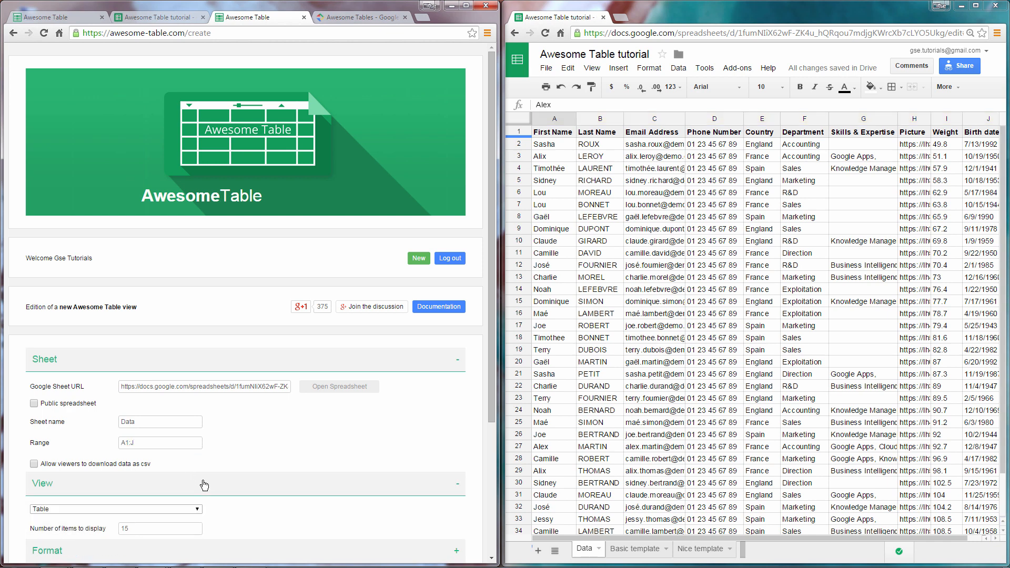
Step: Keep the Table view type and change items to display from 15 to 10
scroll(210, 478, "down", 2)
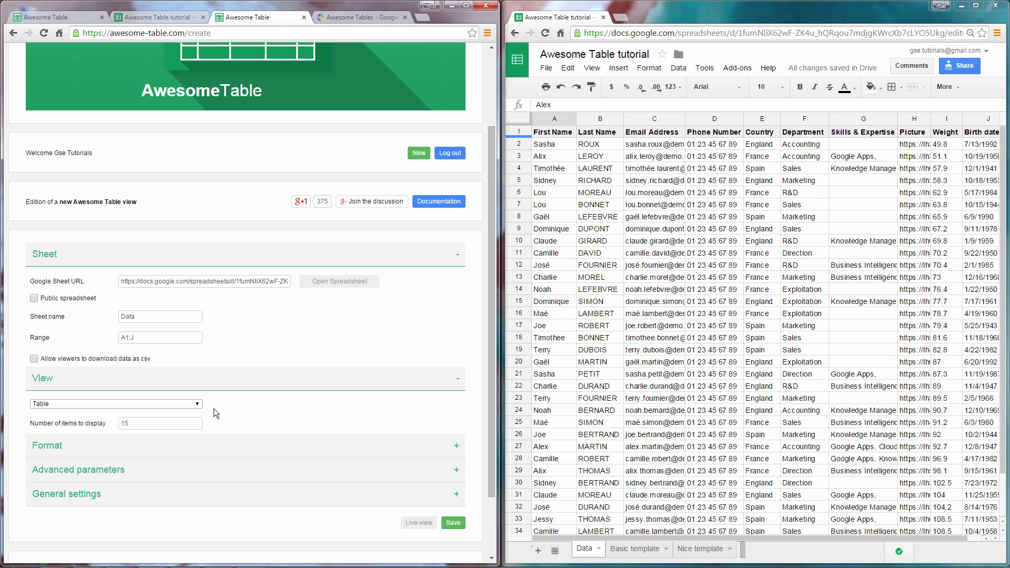
left_click(198, 406)
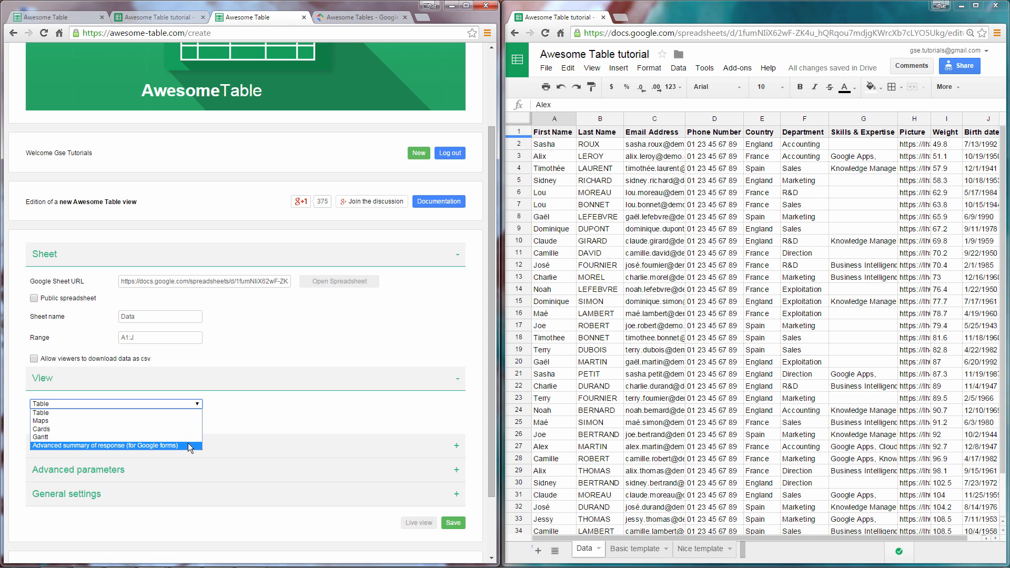
left_click(189, 413)
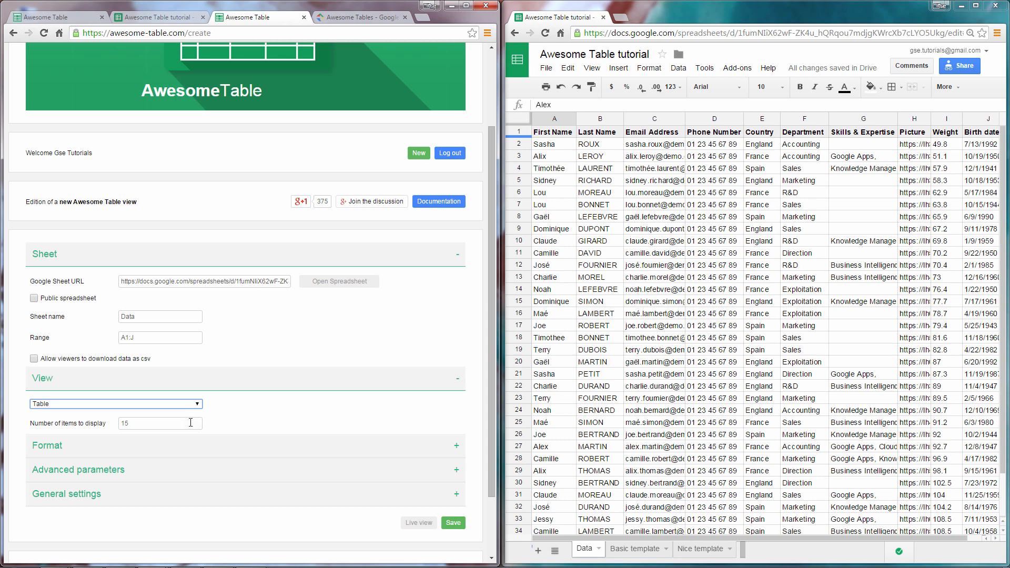
left_click(190, 423)
type("0")
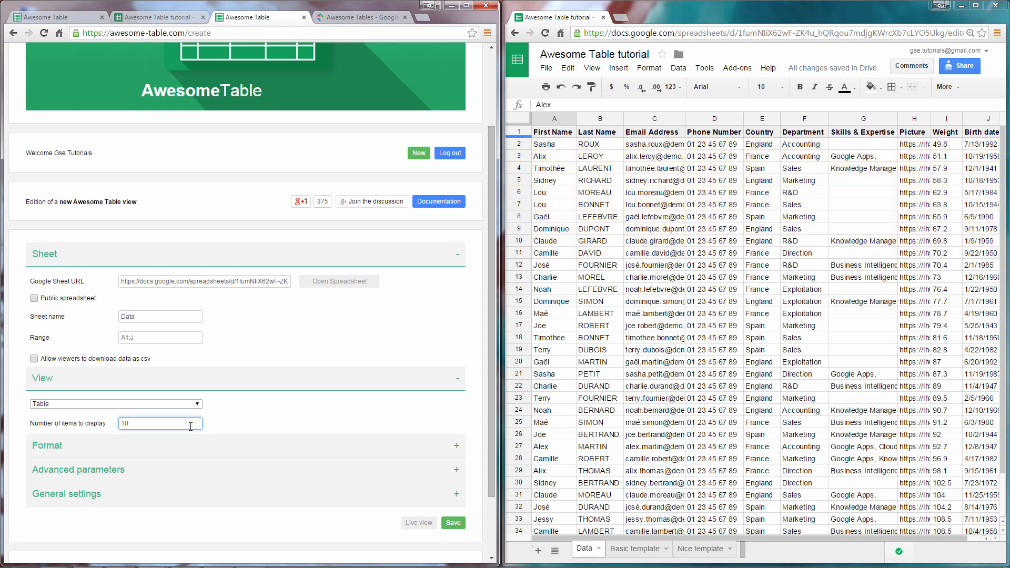
Step: Enter 'Awesome Table Tutorial' as the view name under General settings and save
left_click(197, 502)
scroll(198, 504, "down", 1)
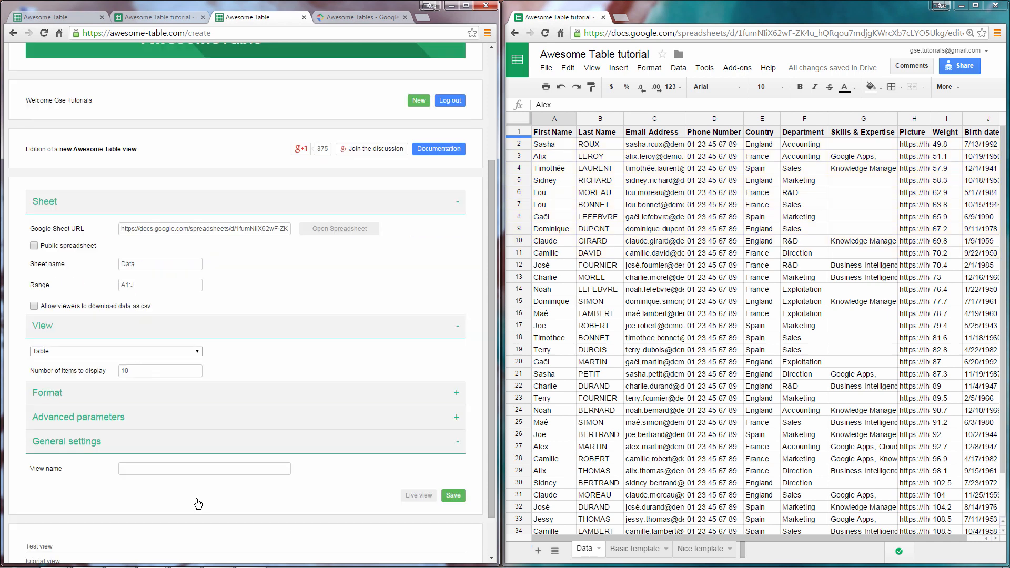
scroll(193, 480, "down", 1)
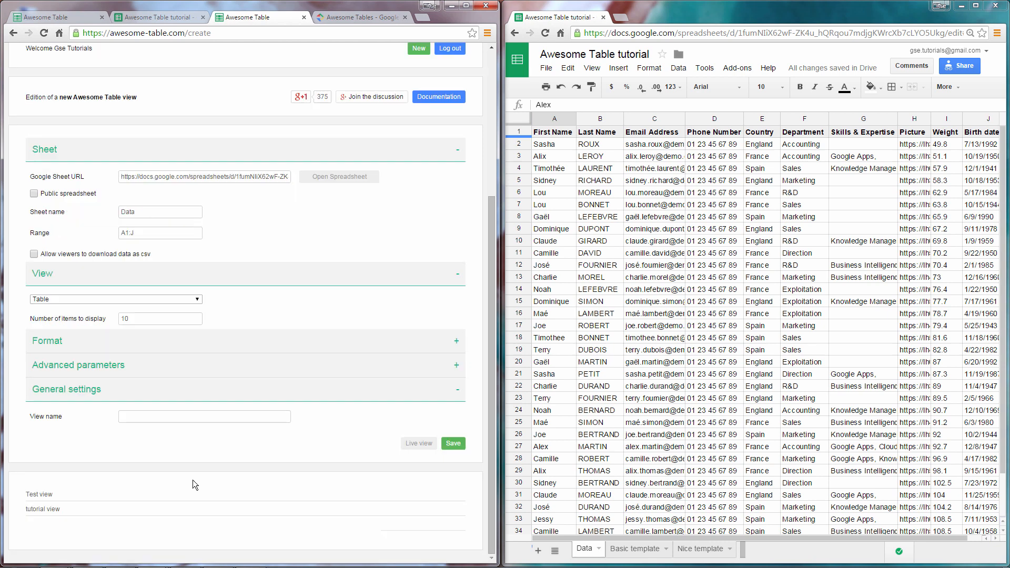
left_click(193, 418)
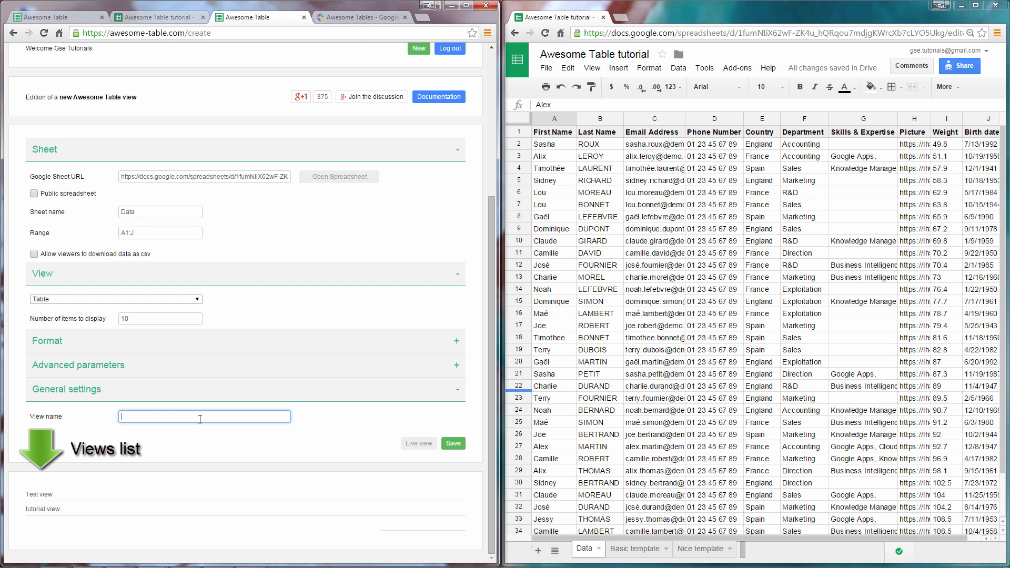
type("Awesome Table Tutorial")
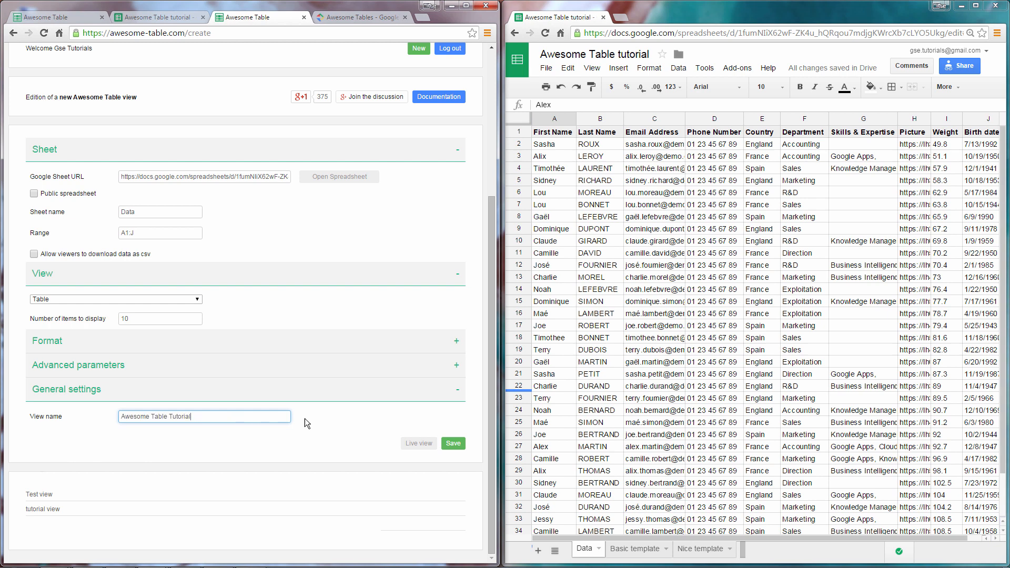
left_click(453, 444)
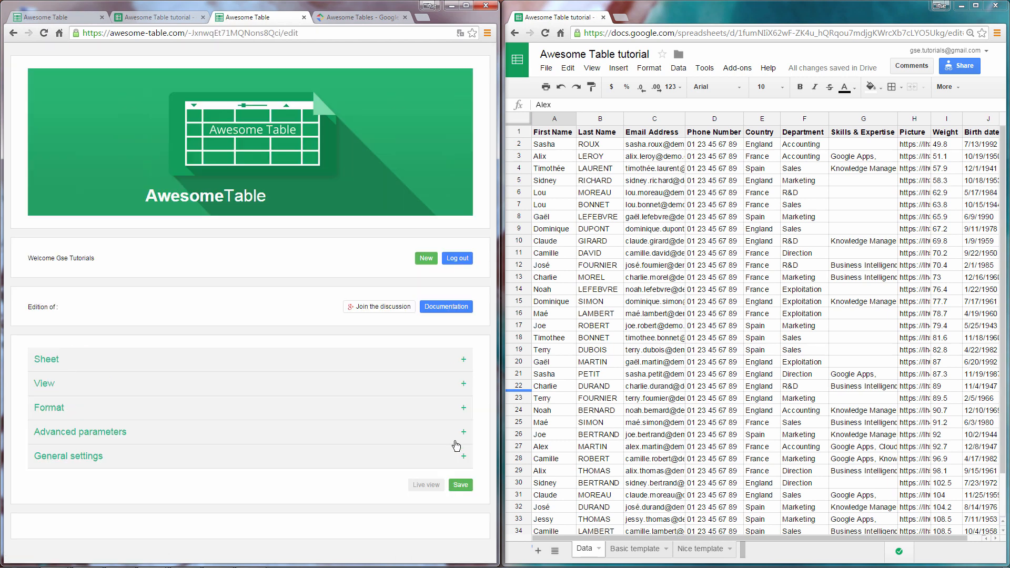
Step: Scroll down to the embed code and the live preview paging 1–10 of 34 rows
scroll(473, 454, "down", 7)
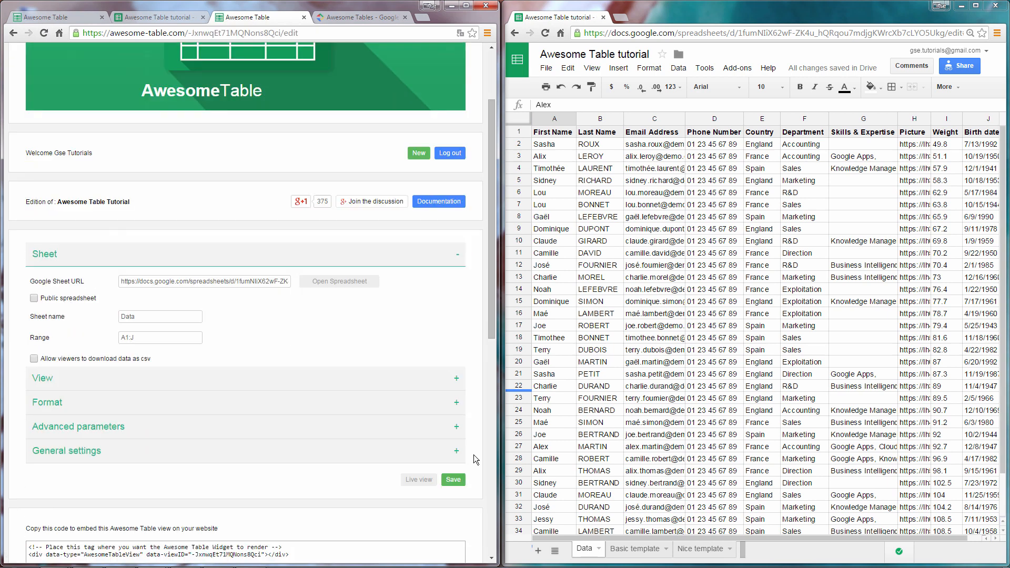
scroll(474, 455, "down", 3)
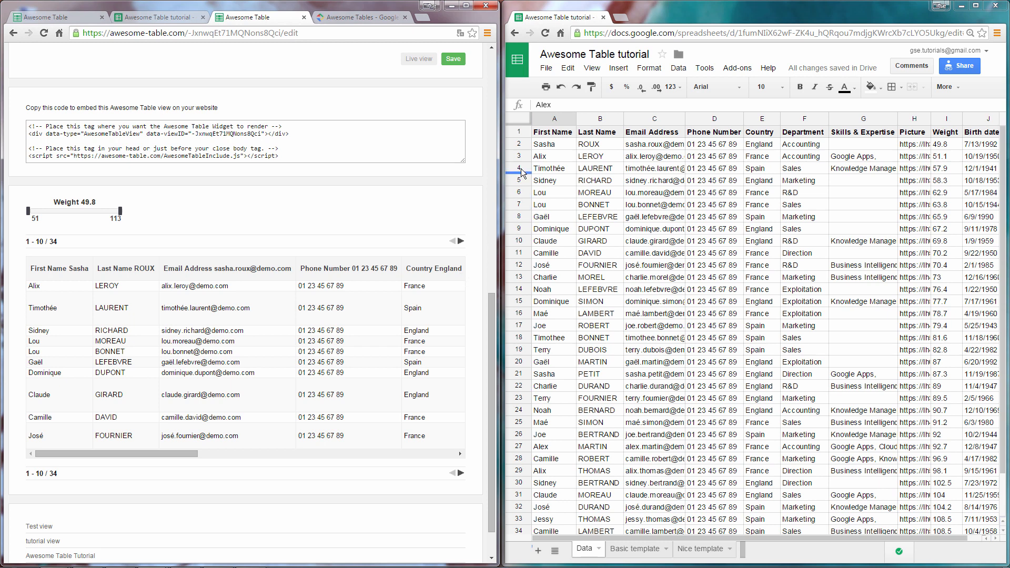
Step: Insert a blank row 2 above the first employee and save to reload the view
left_click(519, 143)
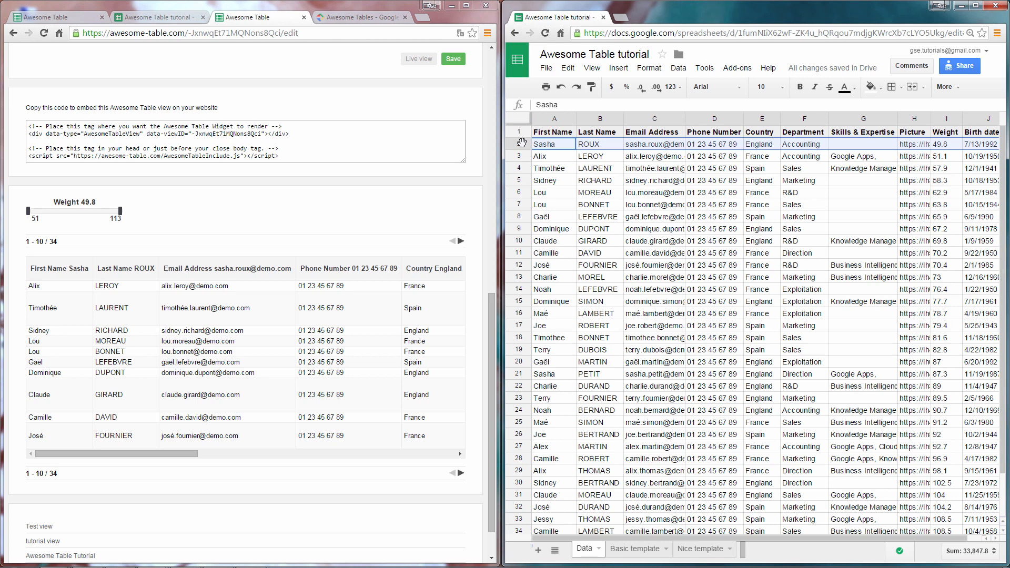
right_click(519, 144)
left_click(548, 223)
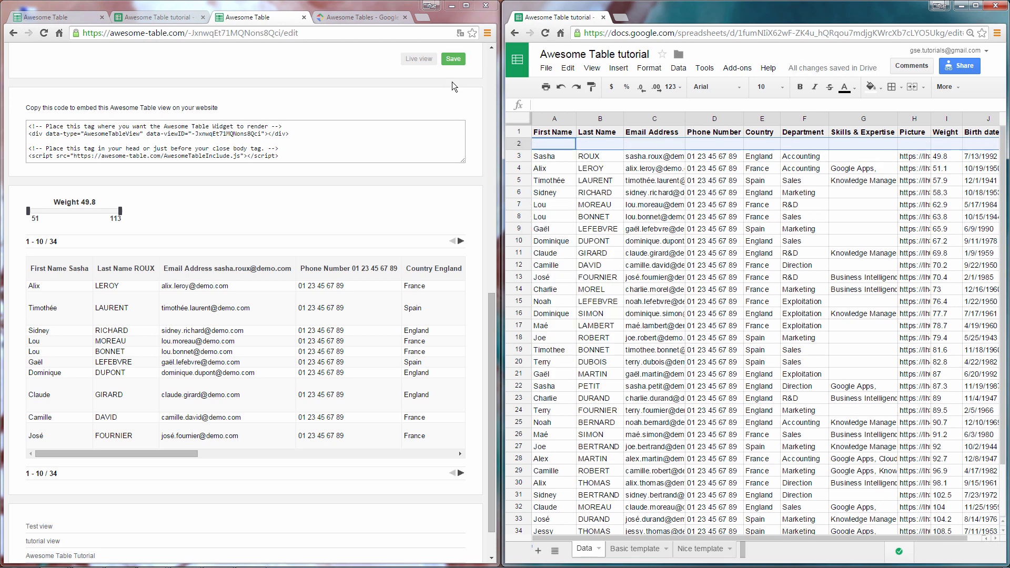
left_click(454, 59)
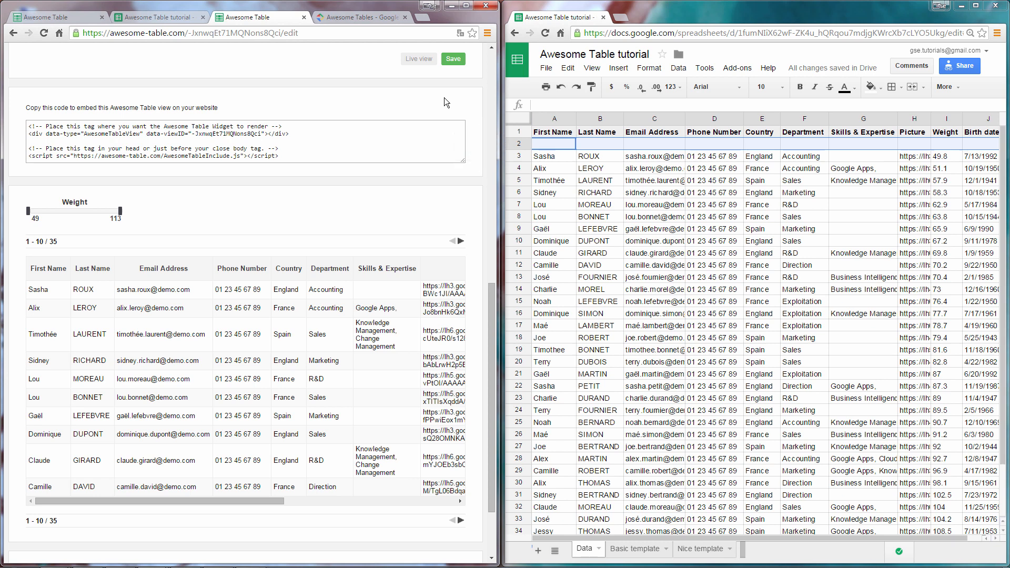
Step: Enter categoryFilter in cell F2 and save to add a Department filter
left_click(792, 146)
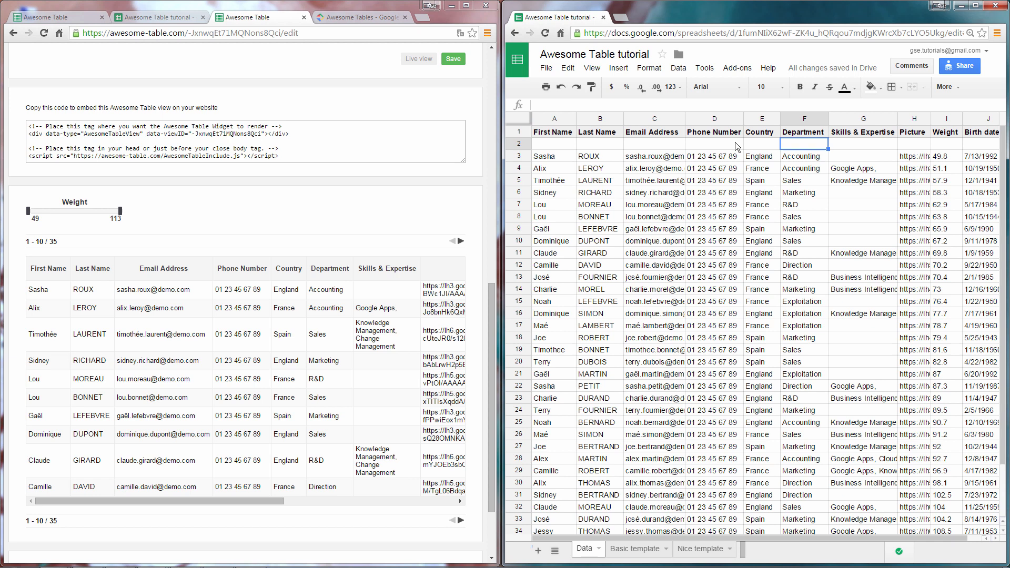
type("categoryFilter")
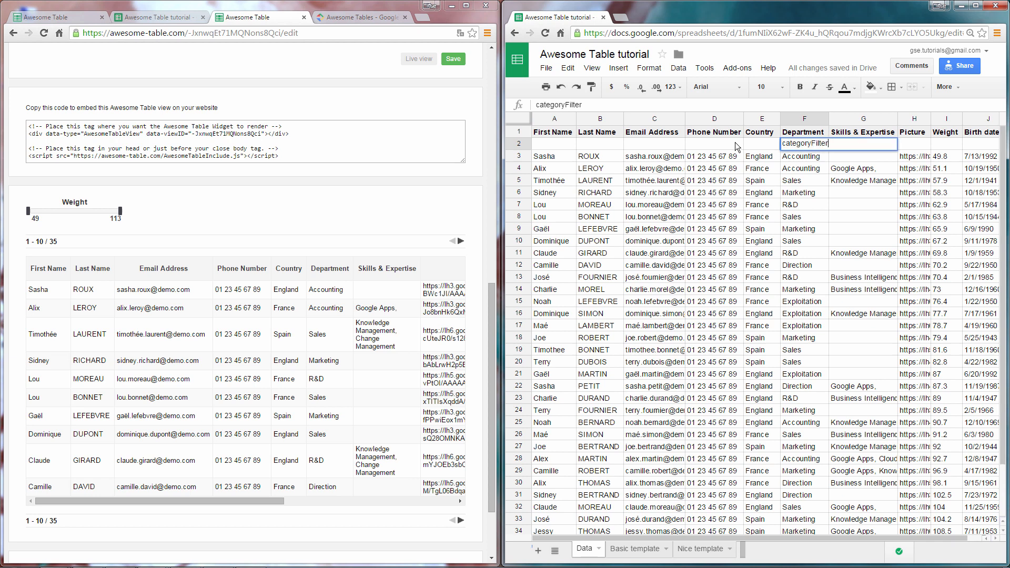
key("Return")
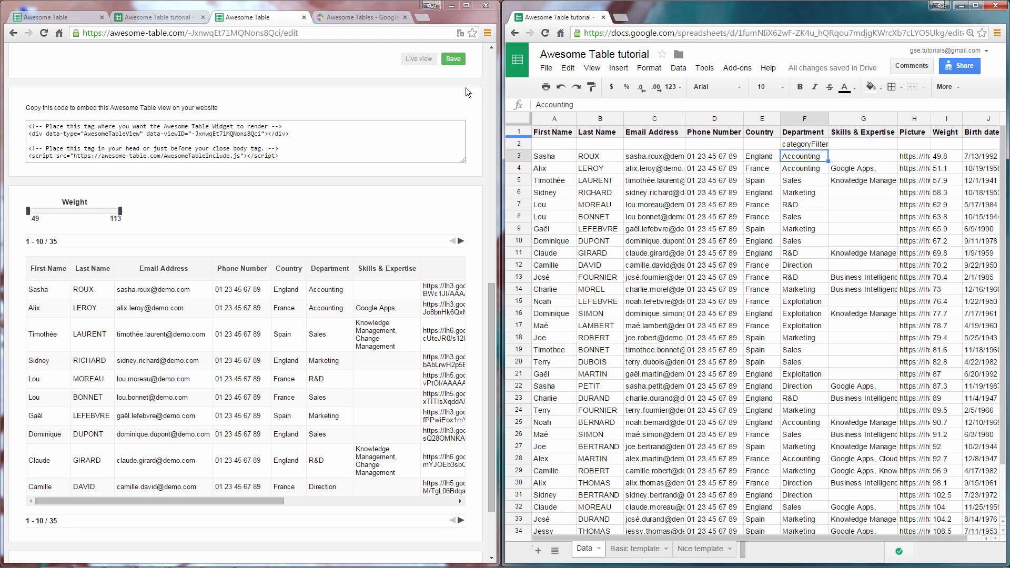
left_click(453, 60)
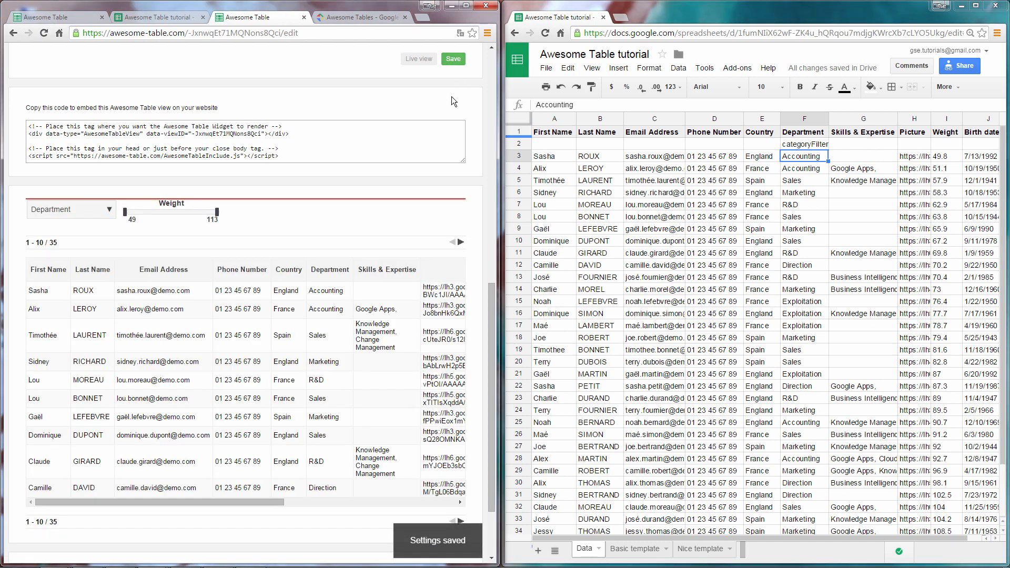
Step: Test the Department filter with Marketing and Direction, then clear both selections
left_click(109, 210)
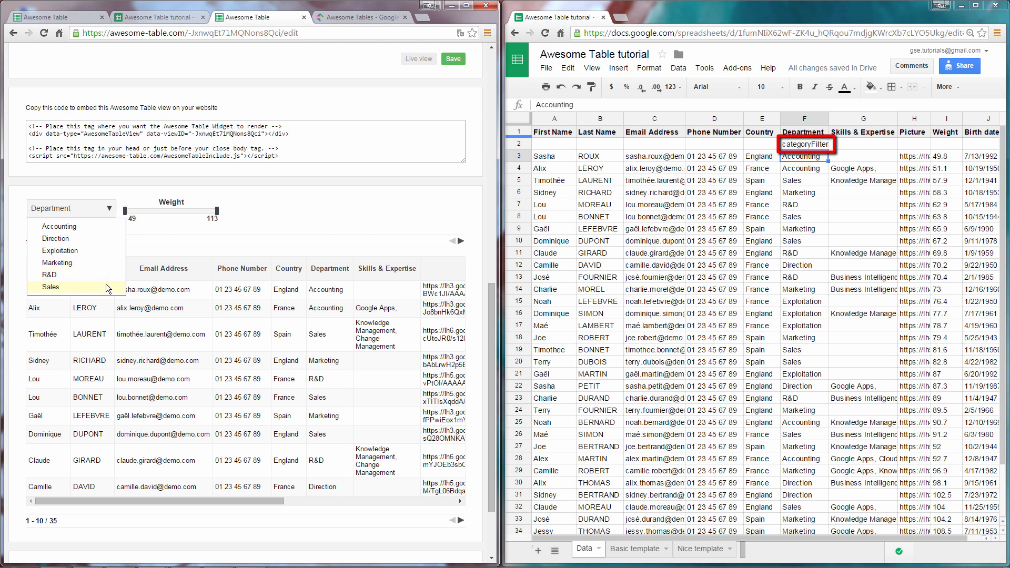
left_click(108, 258)
left_click(108, 220)
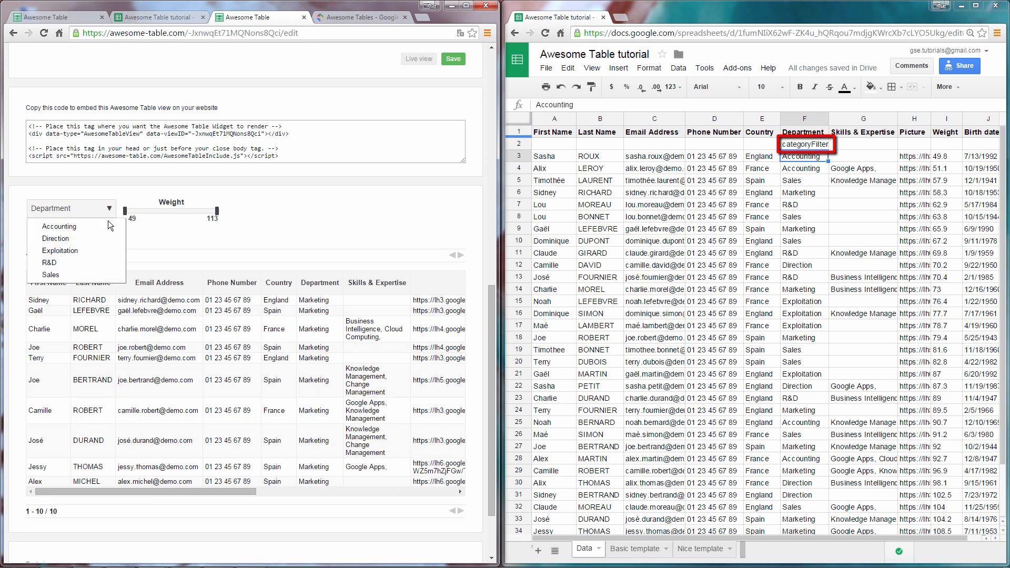
left_click(108, 240)
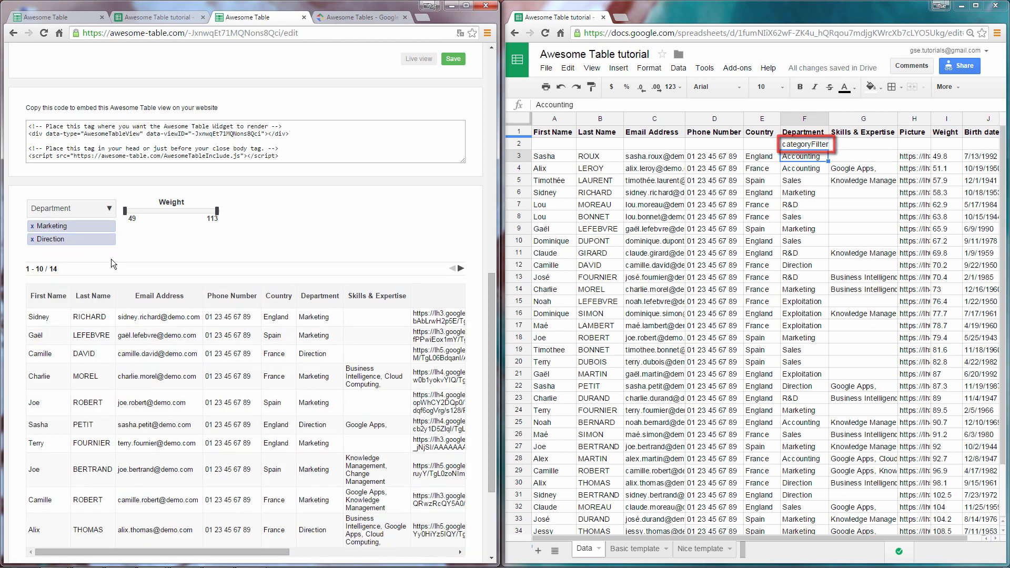
left_click(31, 238)
left_click(32, 226)
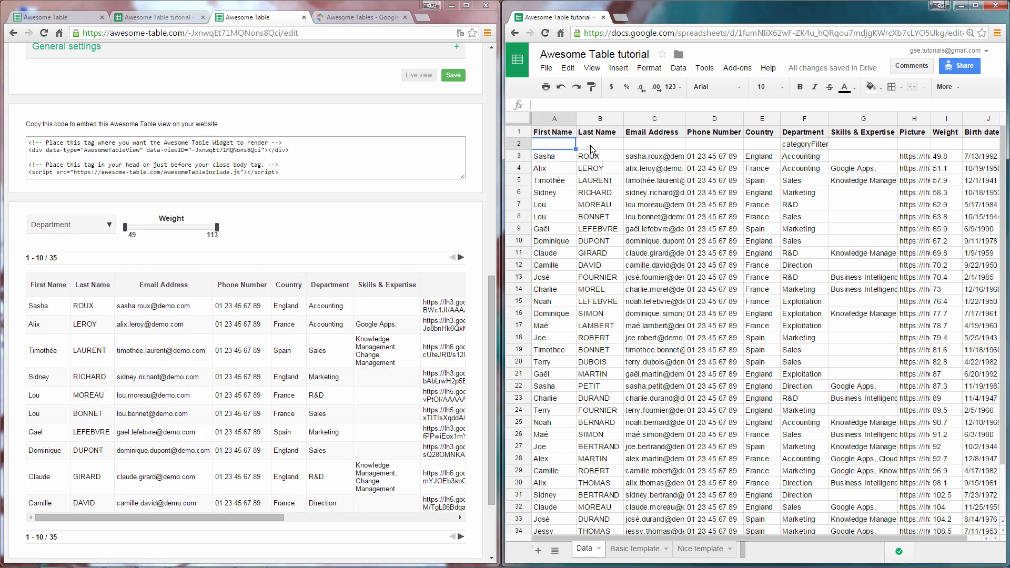
Step: Enter stringFilter in cell A2 and save to add a First Name search box
type("stringFilter")
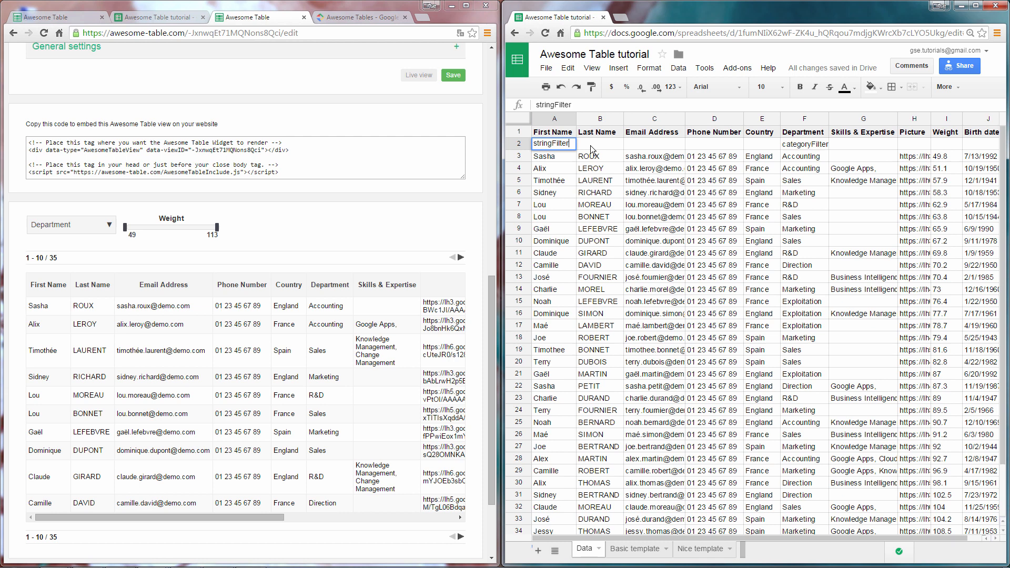
key("Return")
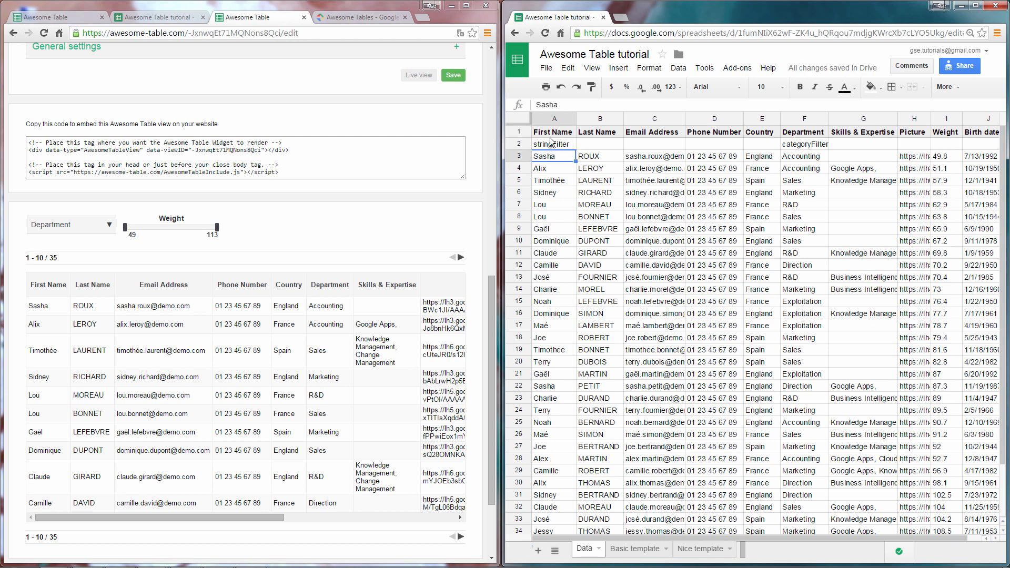
left_click(452, 75)
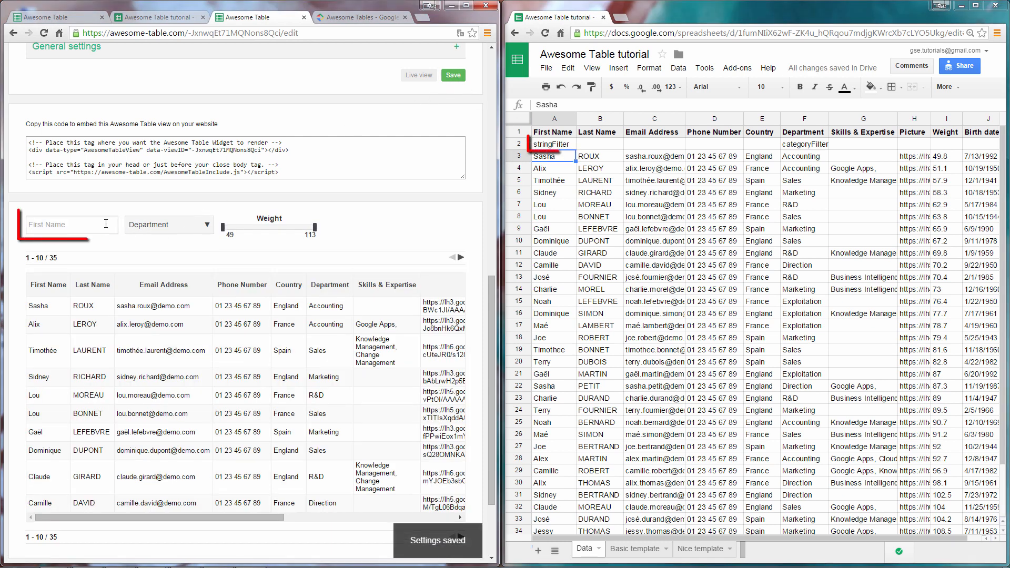
Step: Test the name search with 'Alix' and the Weight slider at 80, then open the Basic template sheet
type("Ali")
scroll(166, 199, "up", 1)
type("x")
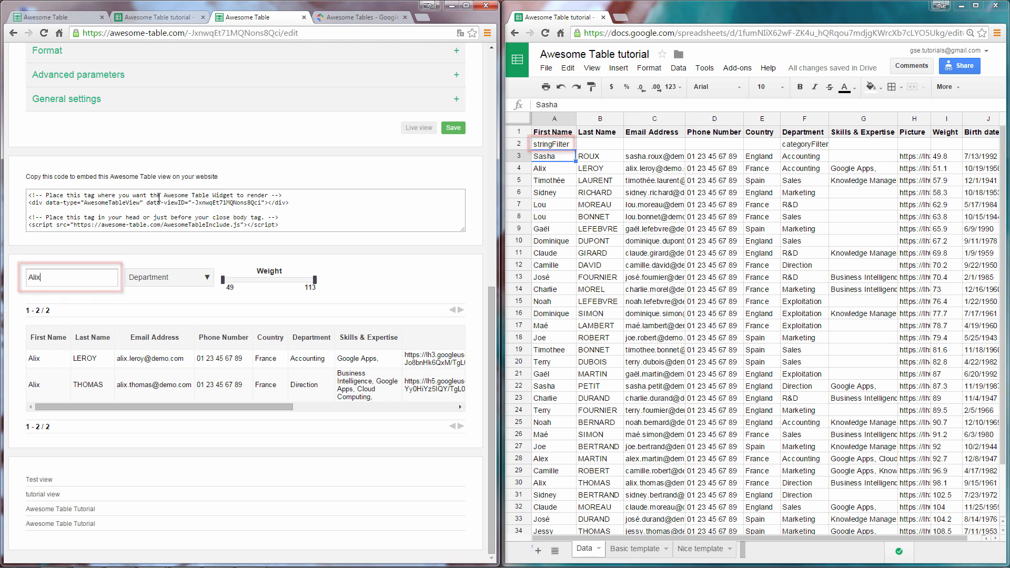
left_click_drag(315, 280, 269, 280)
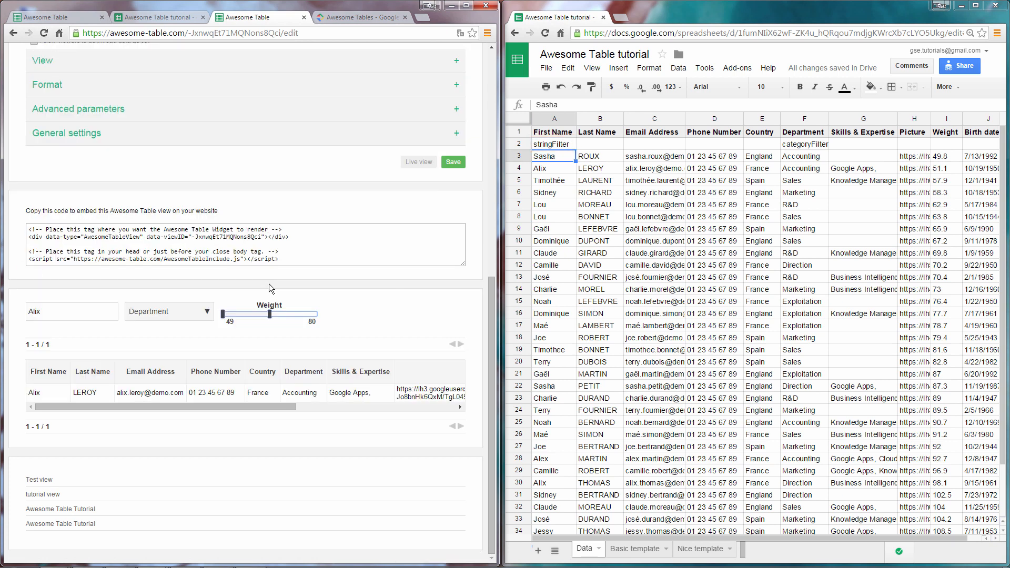
left_click_drag(270, 314, 314, 314)
left_click(90, 313)
key("BackSpace")
key("BackSpace")
key("BackSpace")
key("BackSpace")
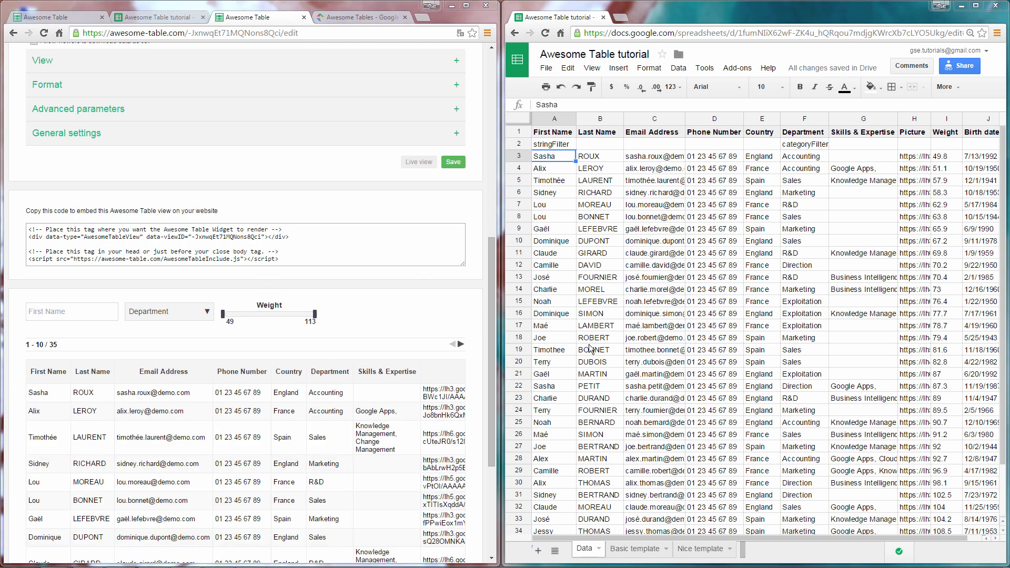
left_click(634, 548)
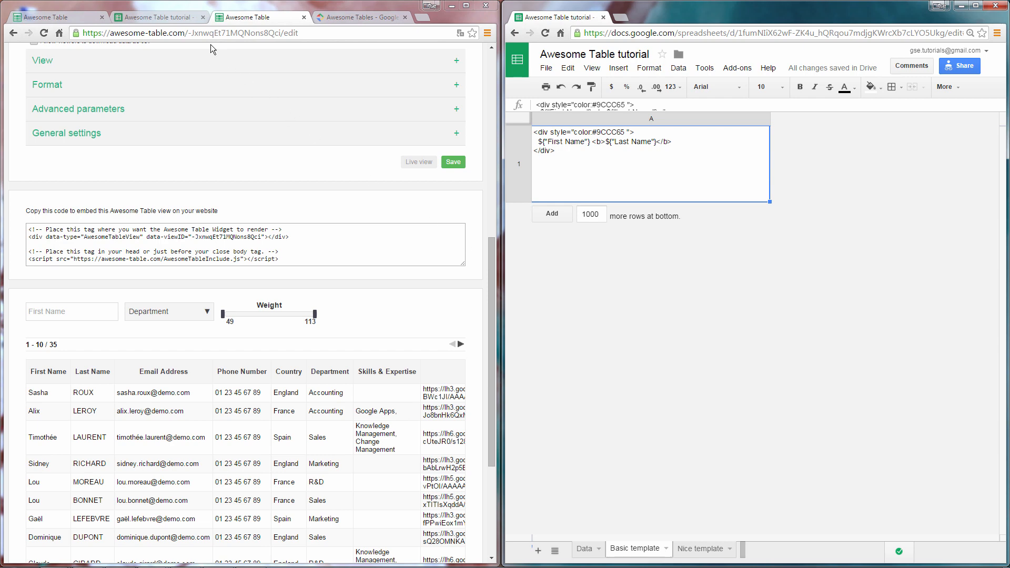
left_click(179, 19)
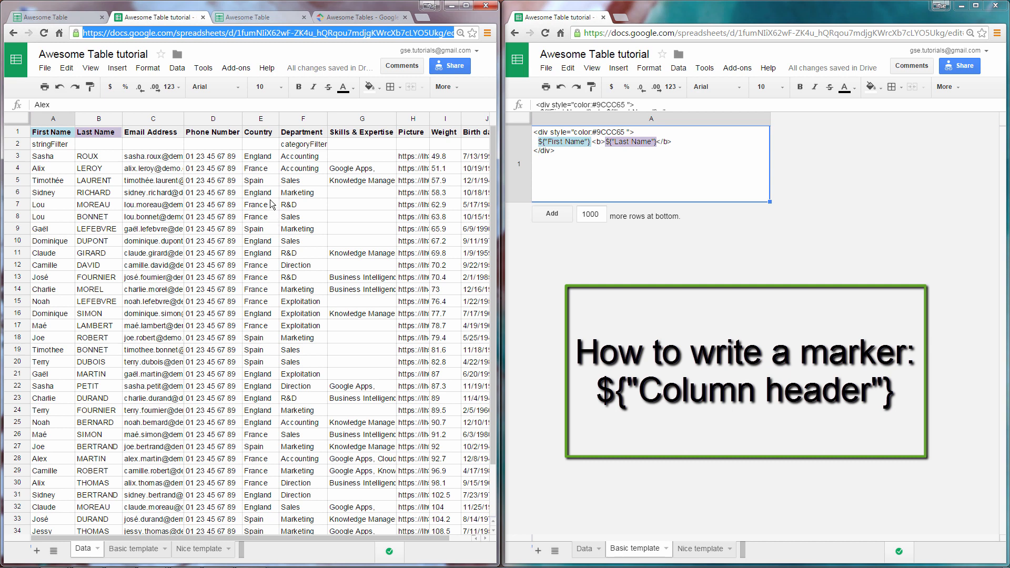
left_click(283, 17)
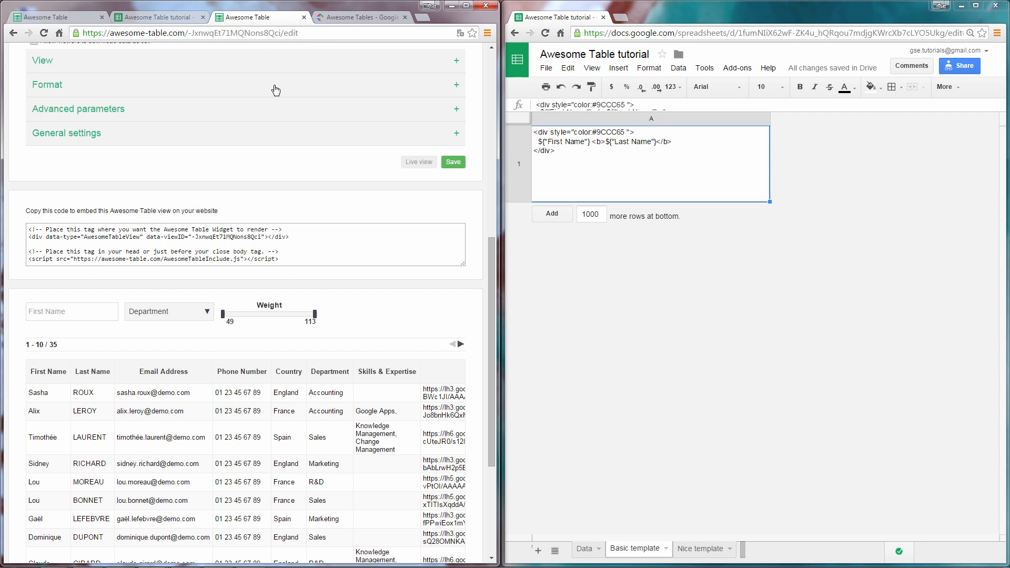
Step: Set Templates range to 'Basic template!A1' under Advanced parameters and save
left_click(273, 118)
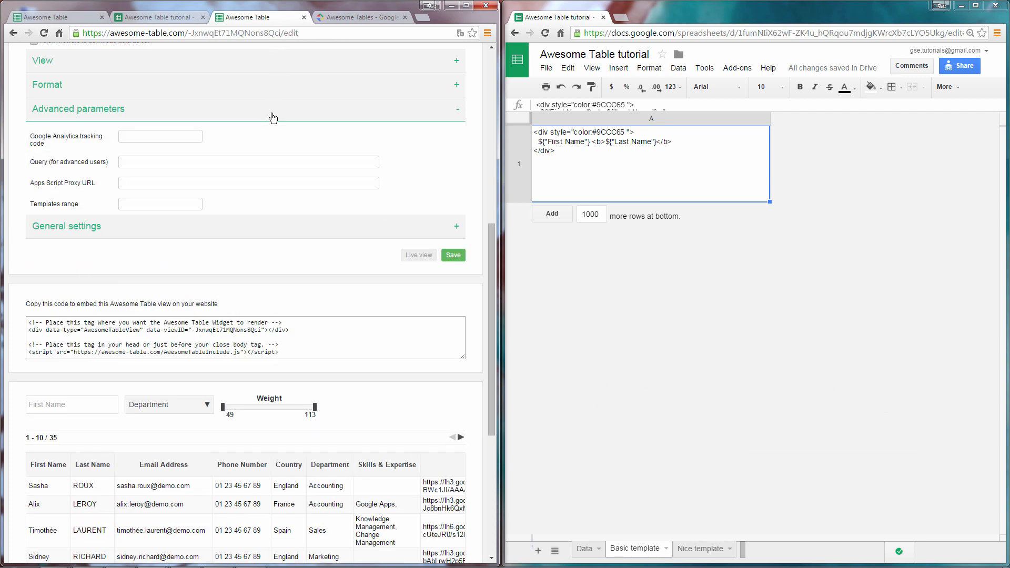
left_click(189, 205)
type("Basic ")
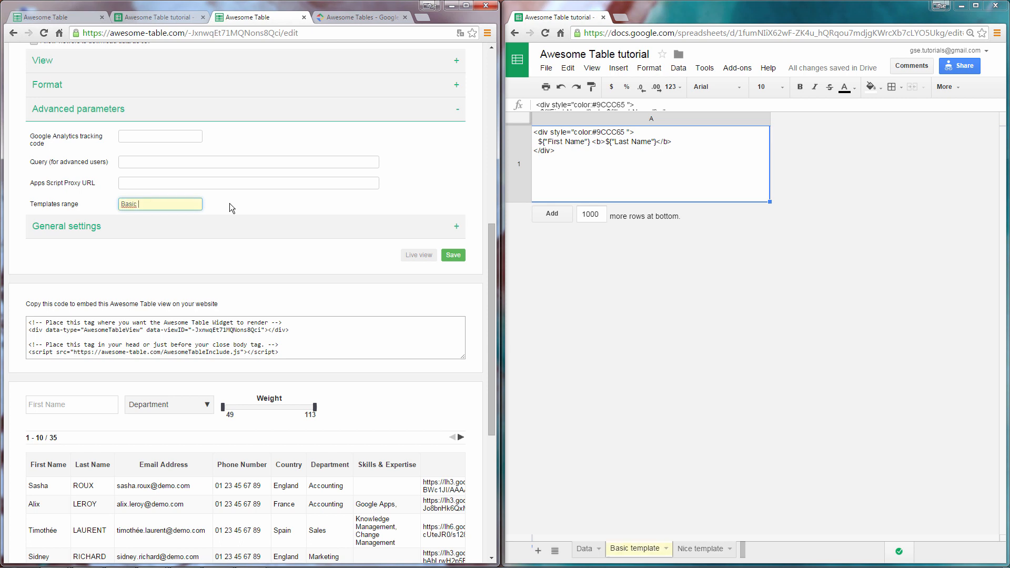
type("template!A1")
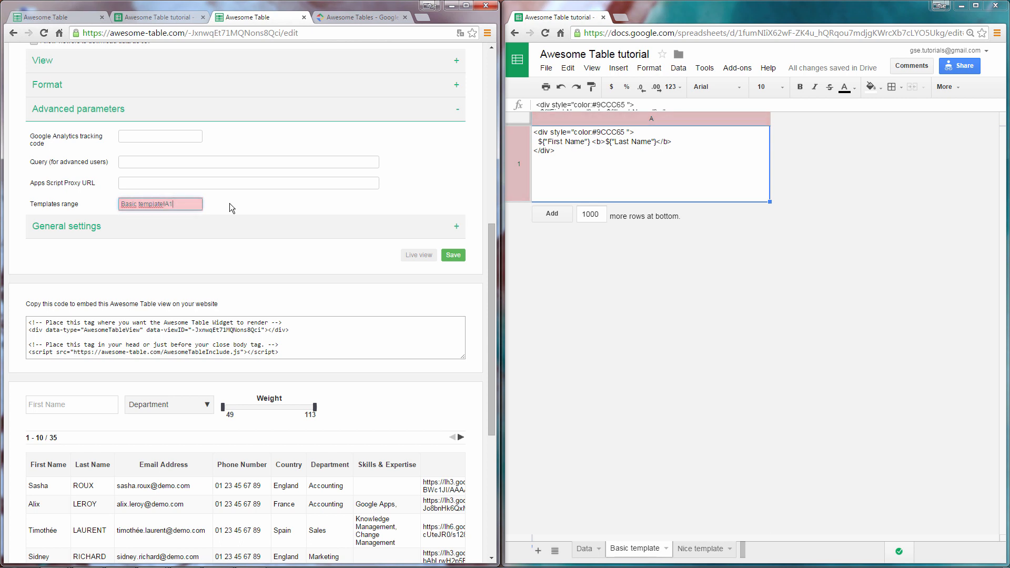
left_click(452, 255)
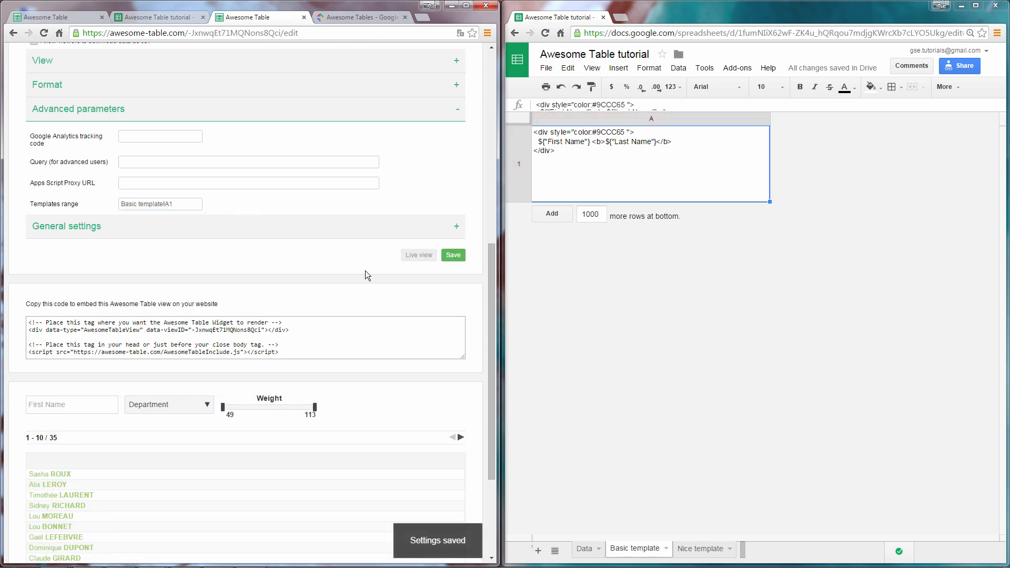
scroll(363, 268, "down", 2)
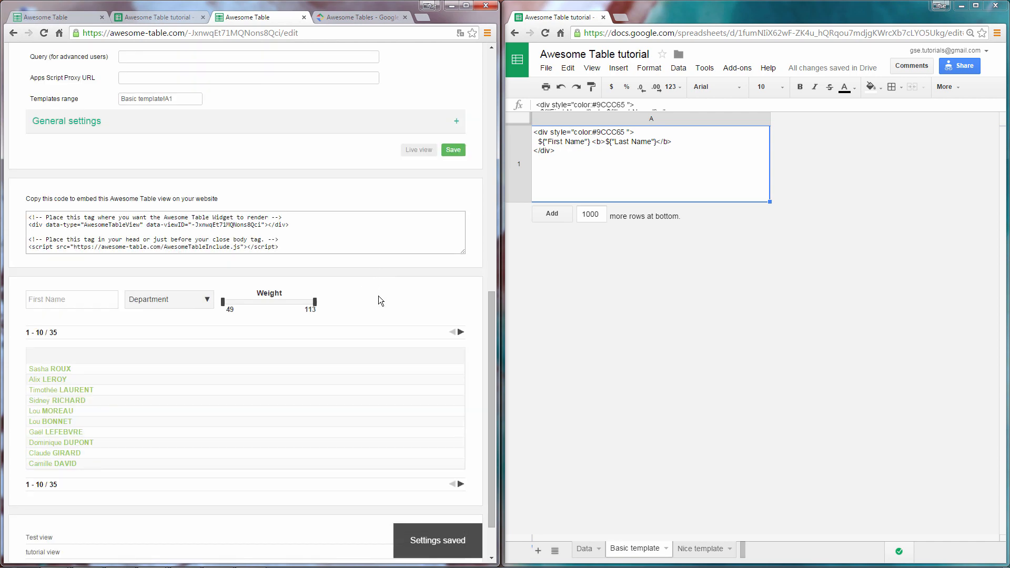
scroll(380, 300, "up", 1)
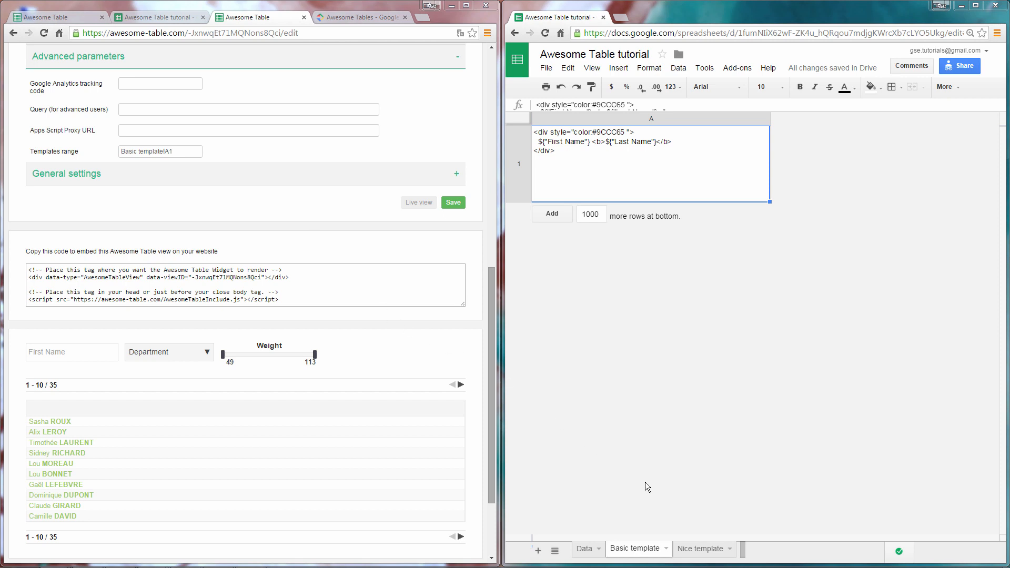
Step: Review the Nice template sheet, then set Templates range to Nice template!A1, save, and scroll the card preview
left_click(701, 548)
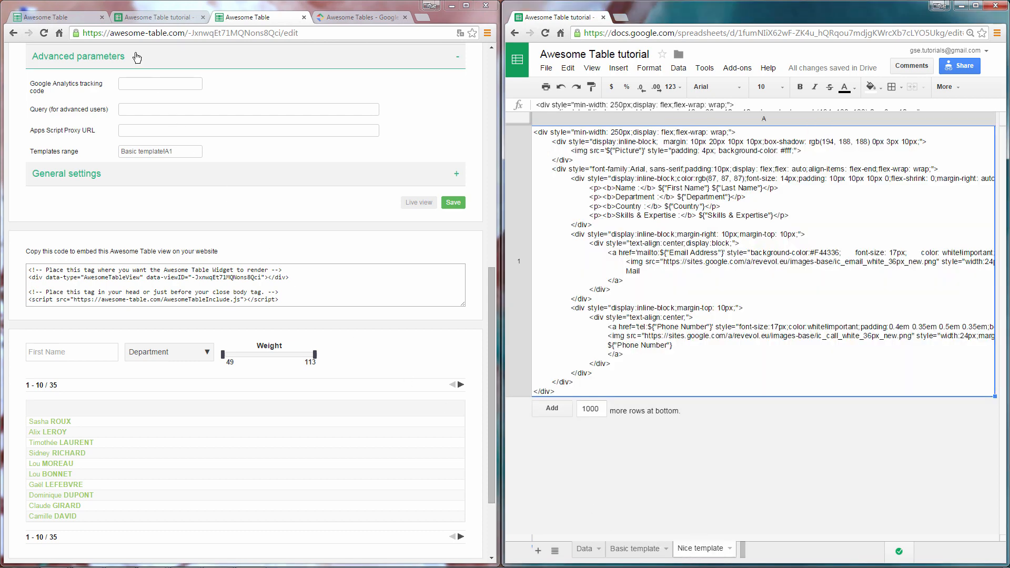
left_click(144, 13)
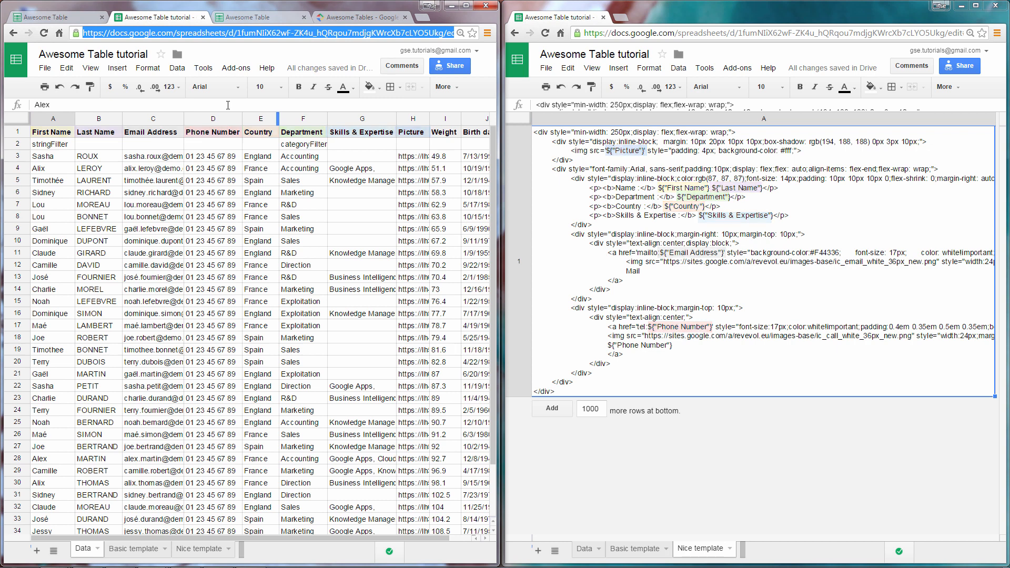
left_click(267, 19)
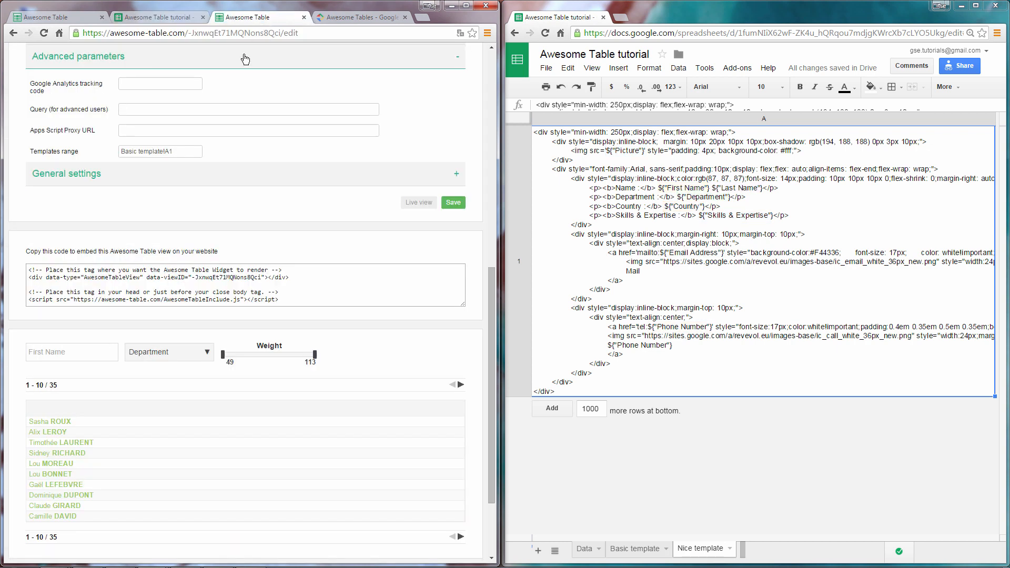
double_click(133, 152)
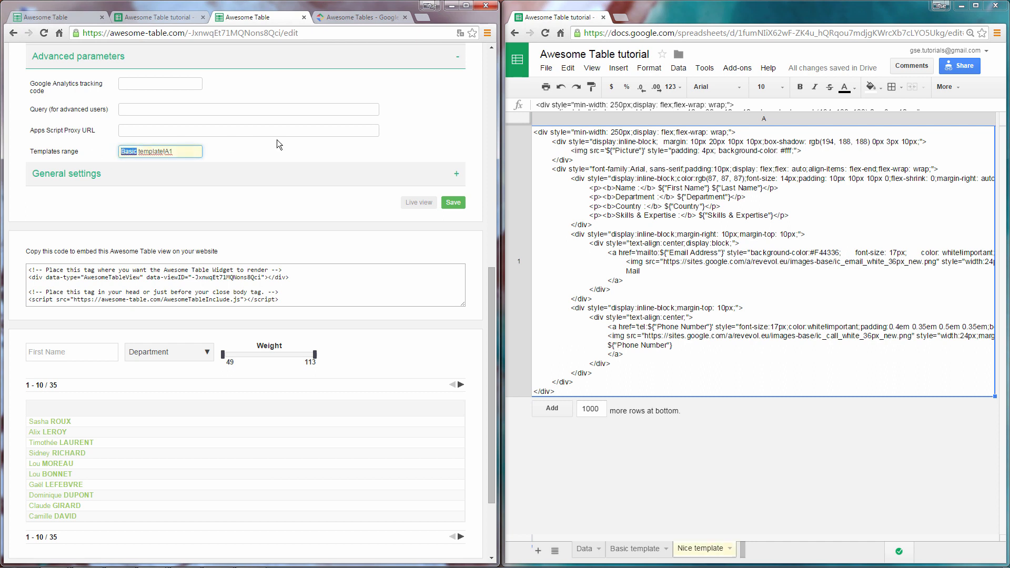
type("Nice")
left_click(452, 203)
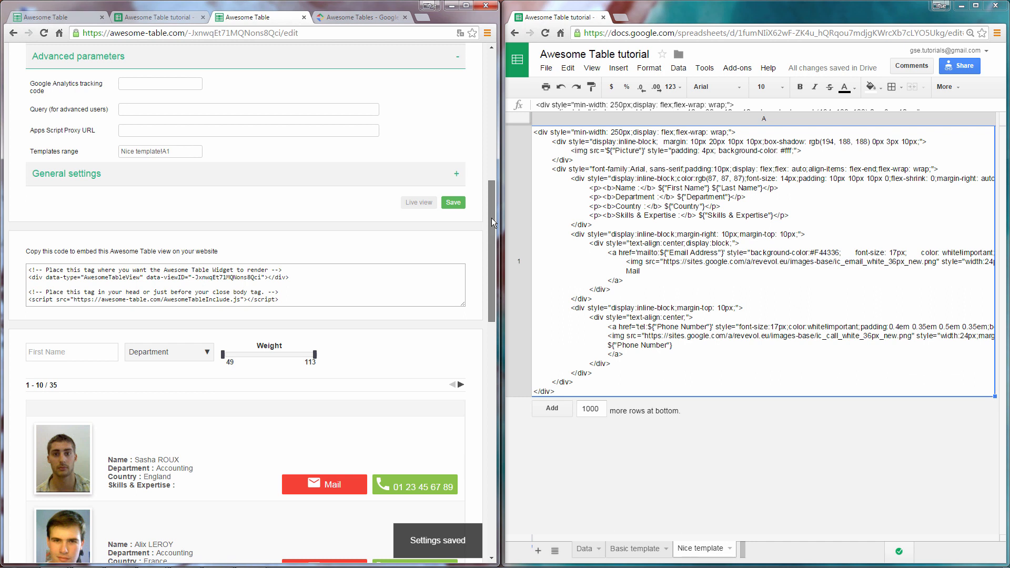
left_click_drag(491, 218, 505, 296)
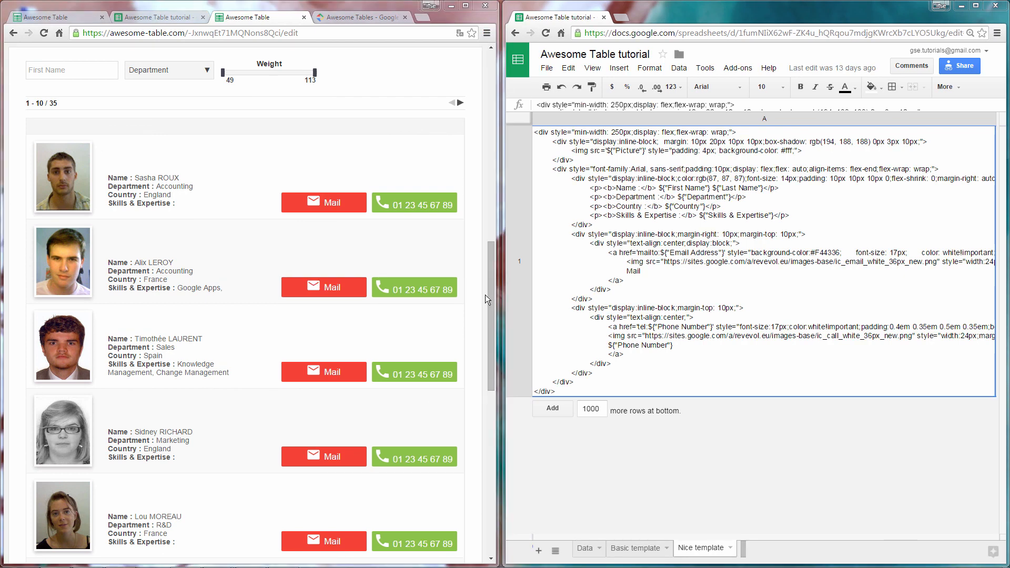
left_click_drag(490, 293, 491, 212)
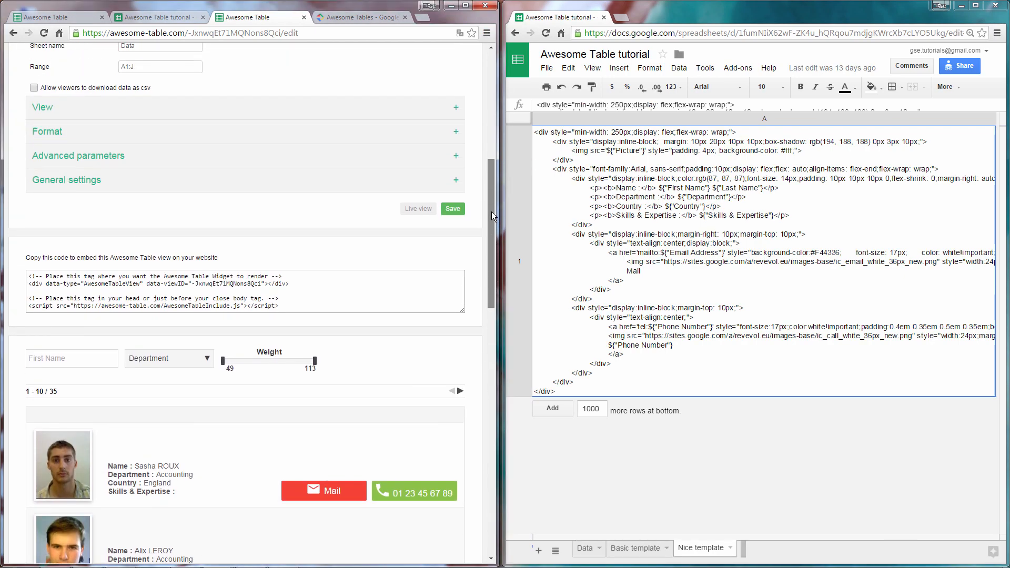
Step: Open the table's live view, select its address, and select the spreadsheet's anyone-with-link shareable link
left_click(421, 208)
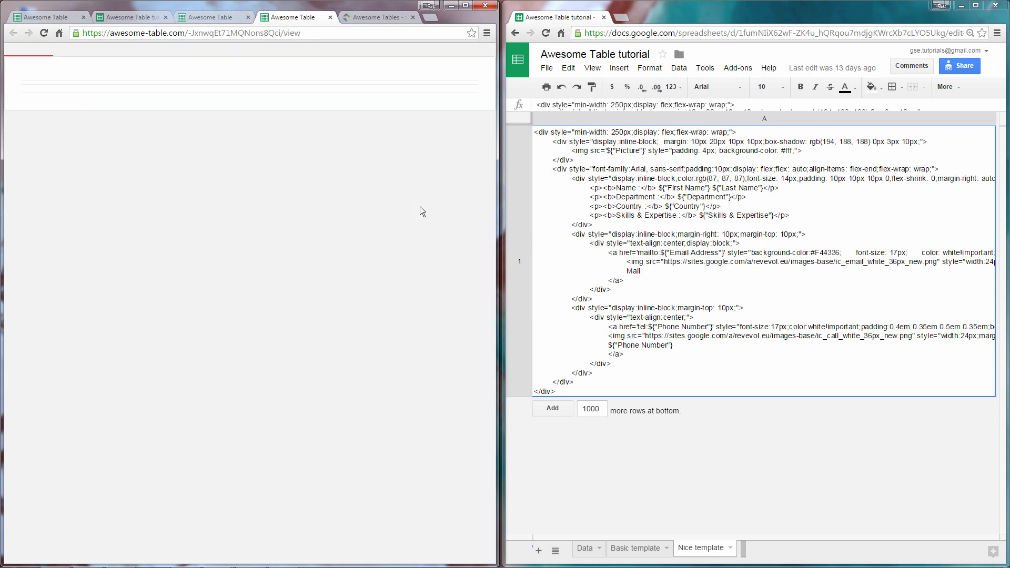
left_click(410, 36)
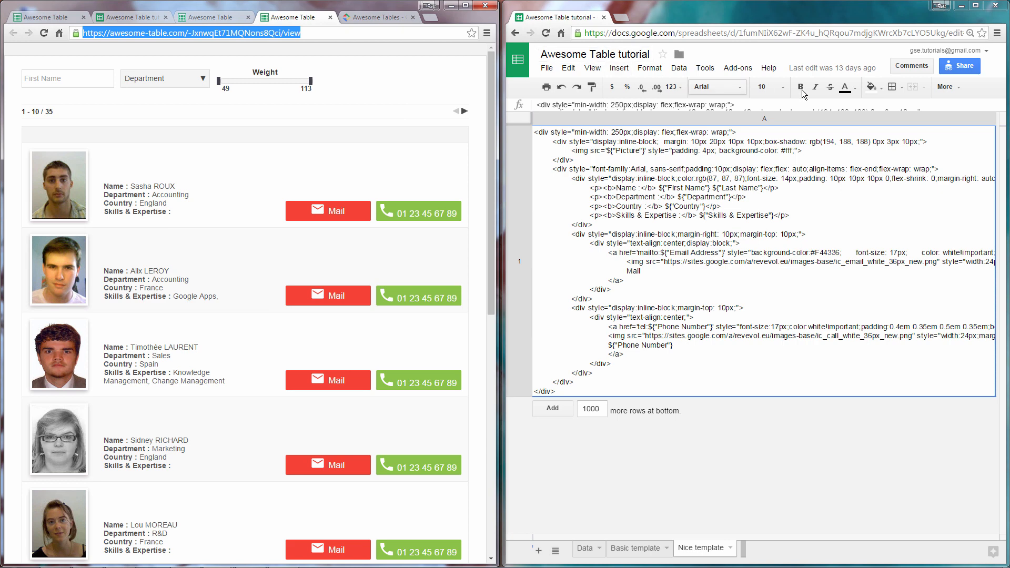
left_click(959, 65)
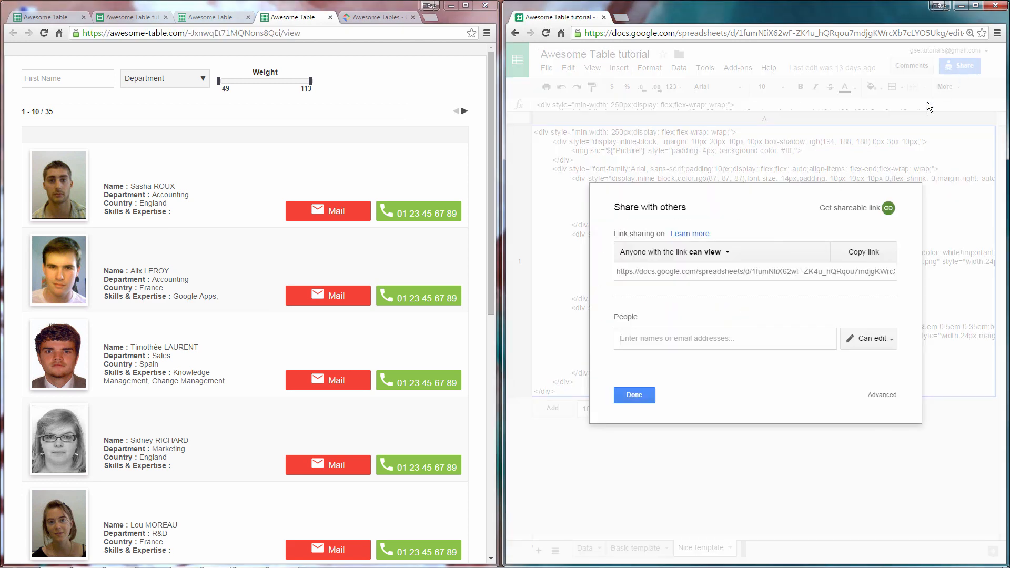
left_click(809, 272)
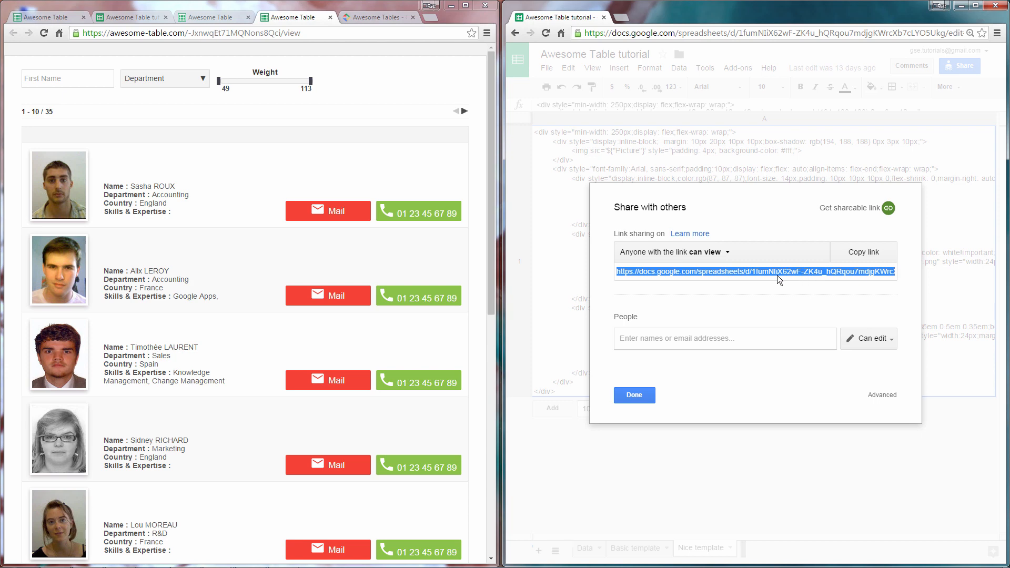
left_click(375, 19)
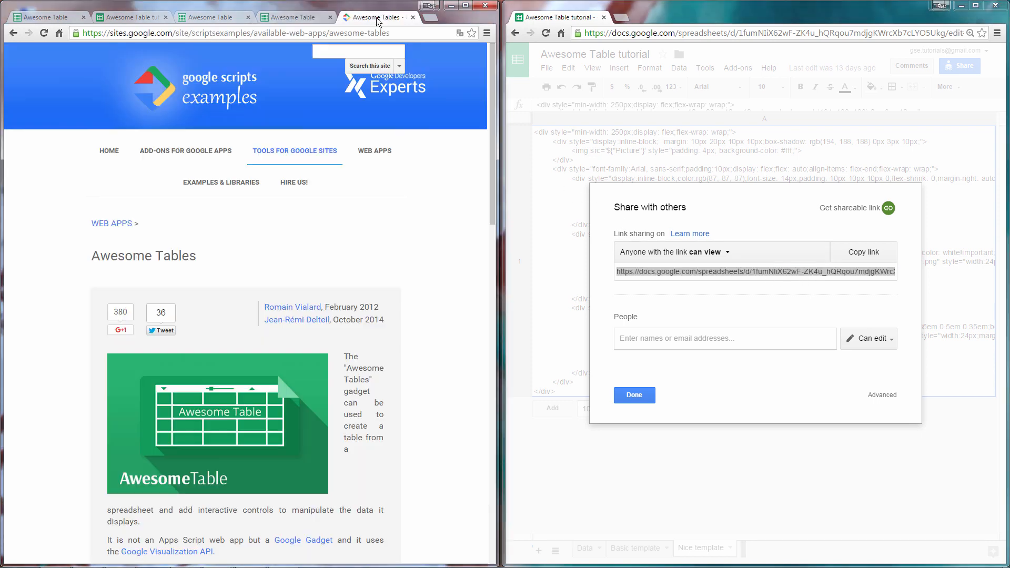
Step: Maximize the window, go to the demos' News page, and search 'awesome table' to list 9 posts
double_click(385, 12)
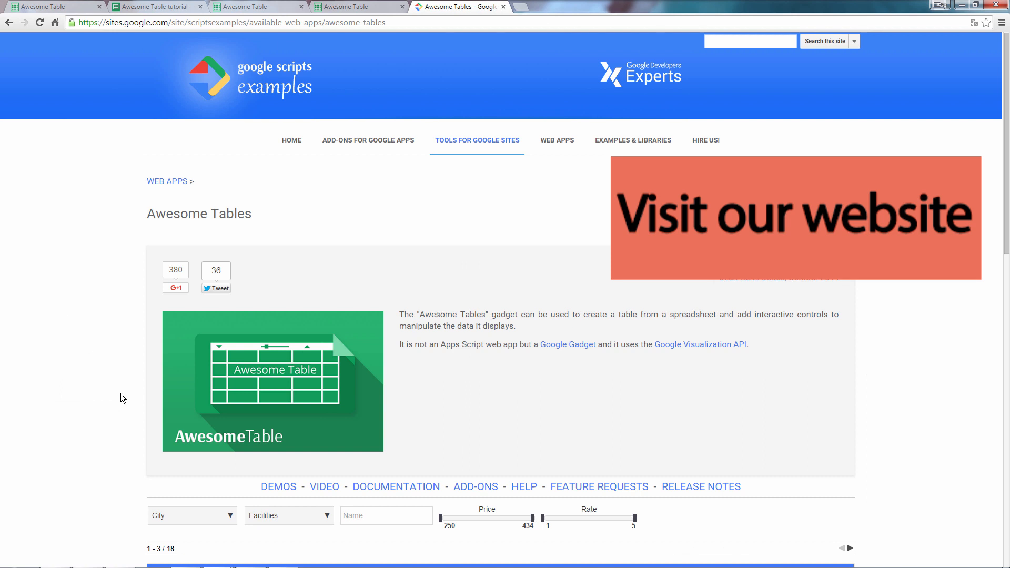
left_click(278, 487)
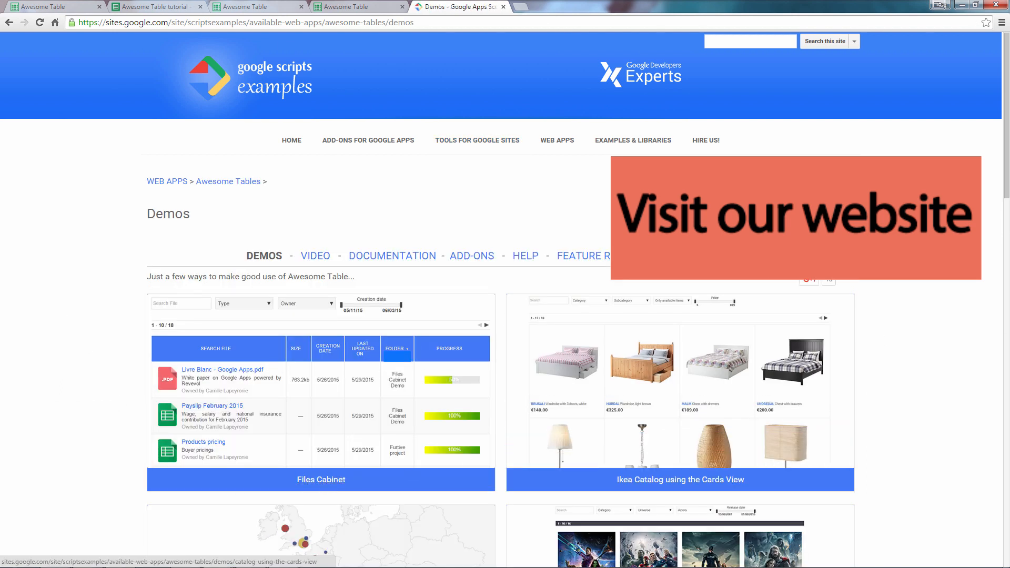
mouse_move(1005, 161)
left_mouse_down()
mouse_move(1001, 483)
mouse_move(1005, 158)
left_mouse_up()
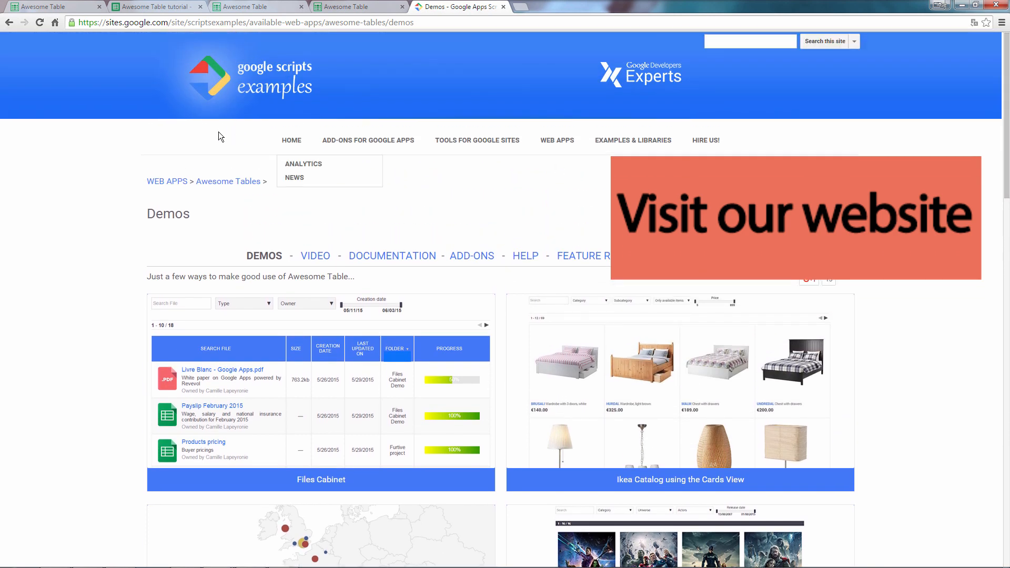
left_click(294, 178)
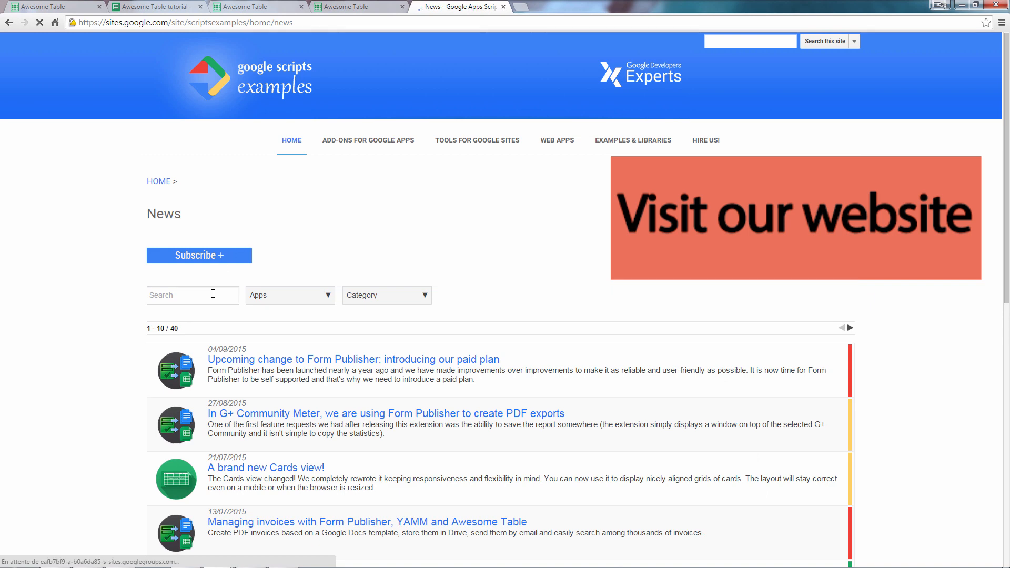
type("awesome table")
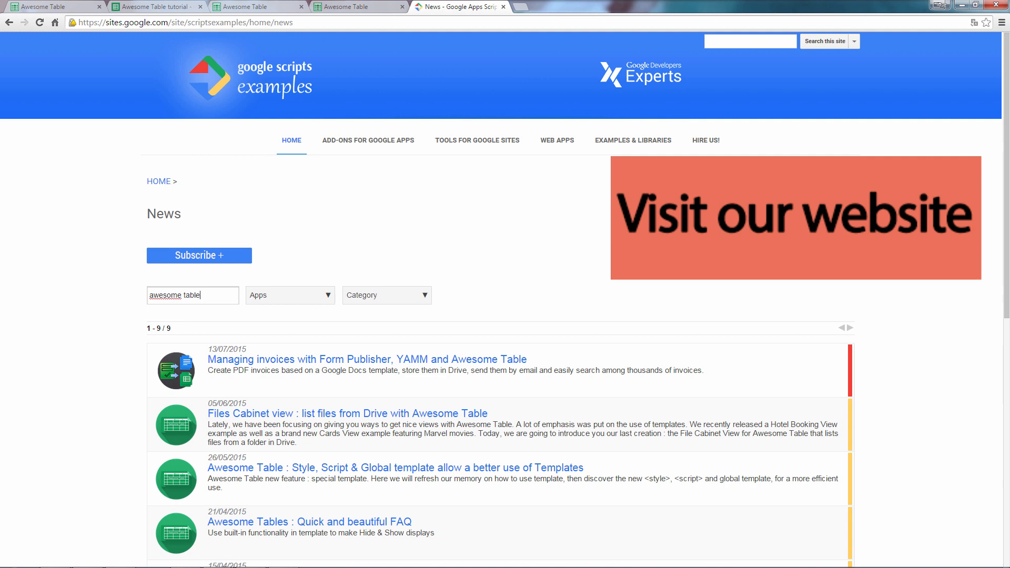
left_click_drag(1006, 213, 1007, 284)
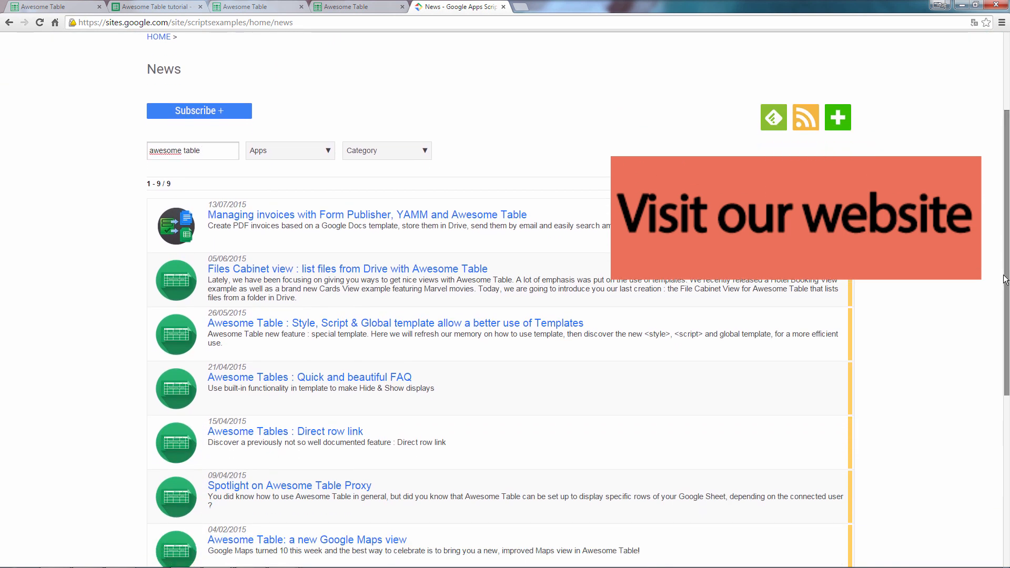